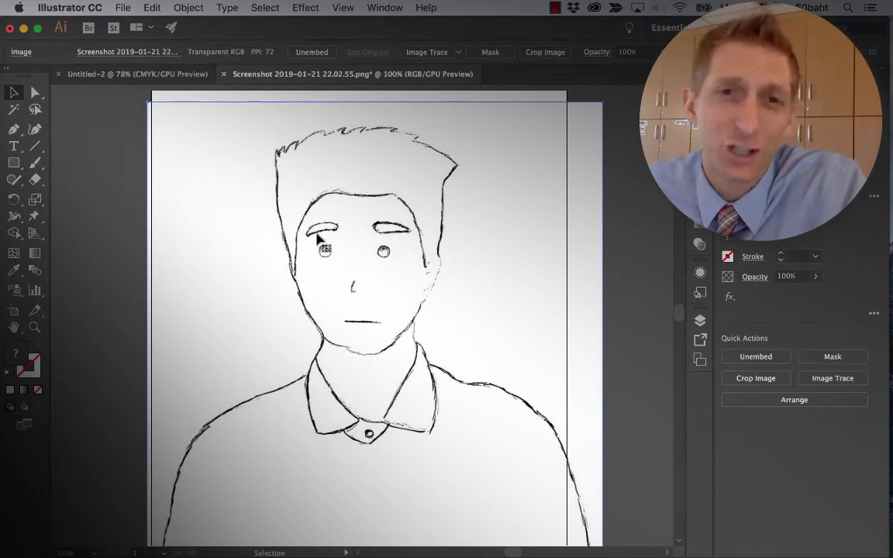
- Examine the reference photo and the hand-drawn portrait sketch side by side
scroll(322, 293, left, 2)
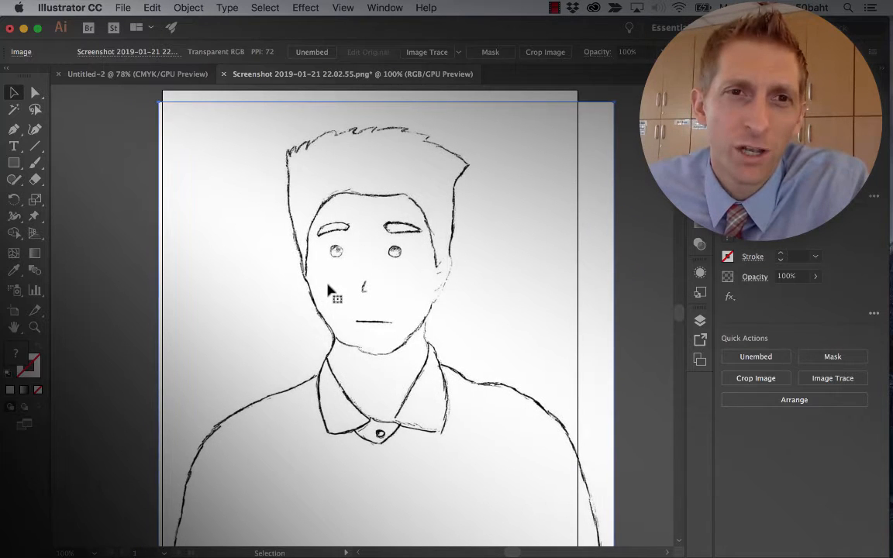
scroll(329, 291, right, 3)
scroll(330, 291, left, 5)
scroll(329, 287, left, 10)
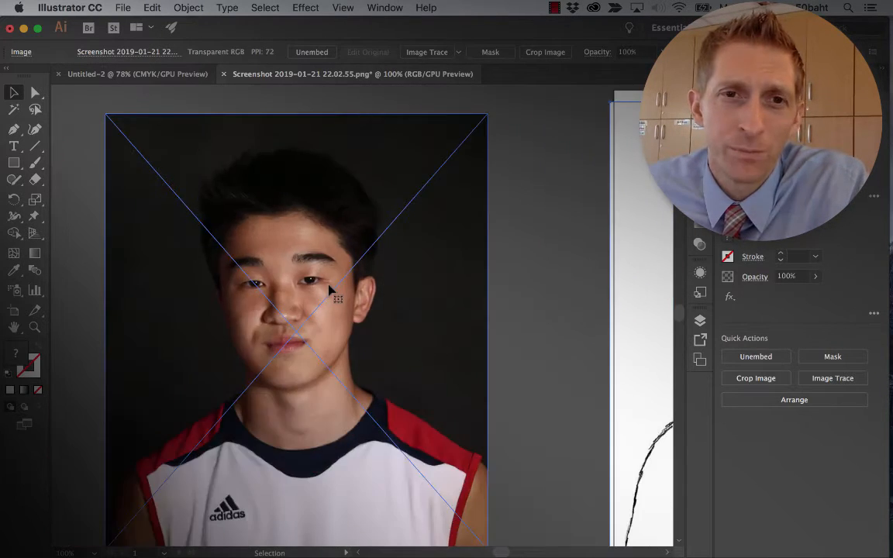
key(super+minus)
key(super+minus)
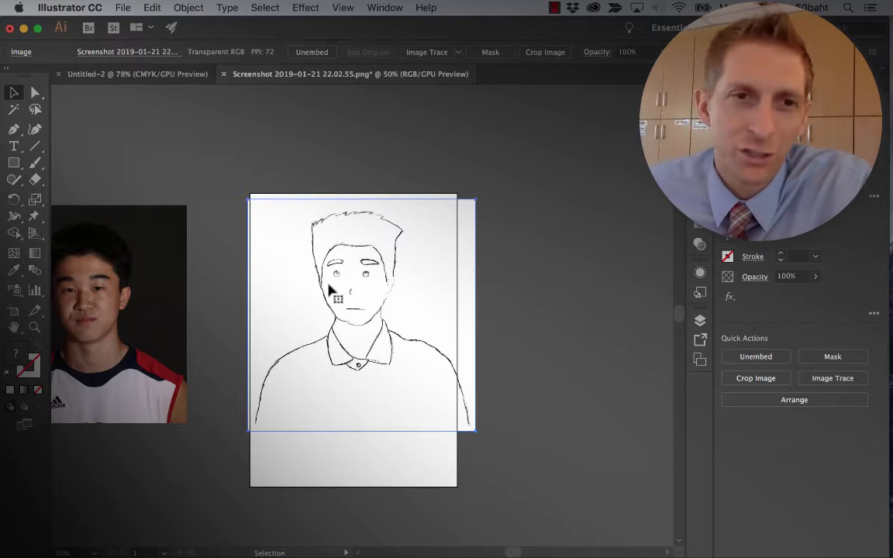
scroll(330, 291, right, 3)
scroll(331, 290, left, 6)
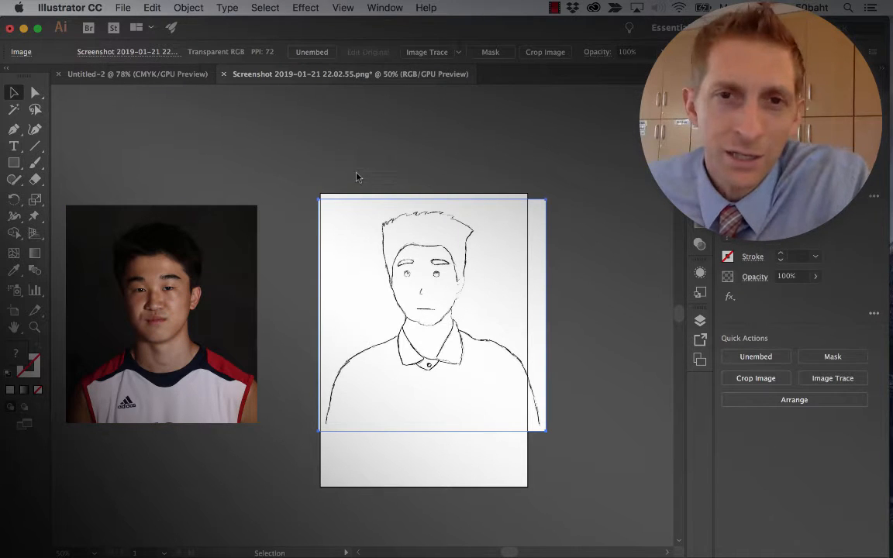
- Create a new A4 portrait document (595.28 x 841.89 pt) and paste the portrait sketch into it
key(super+n)
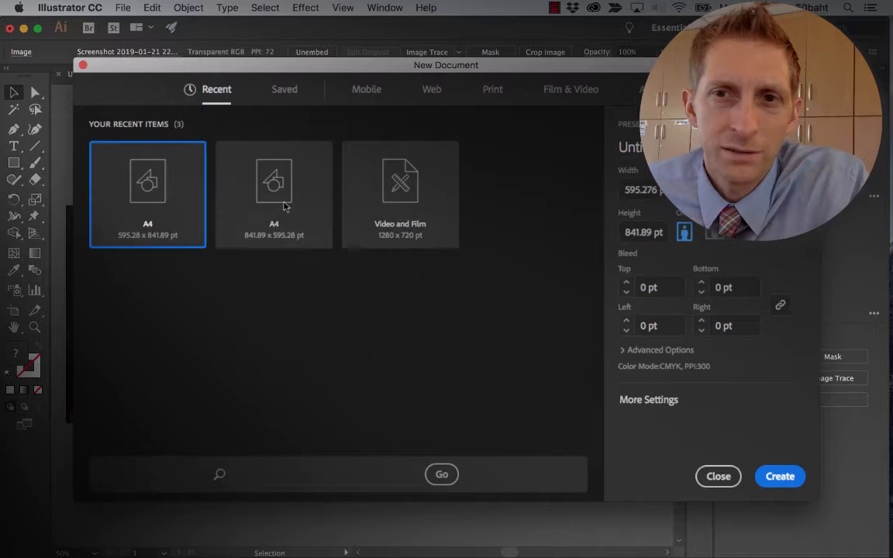
click(778, 476)
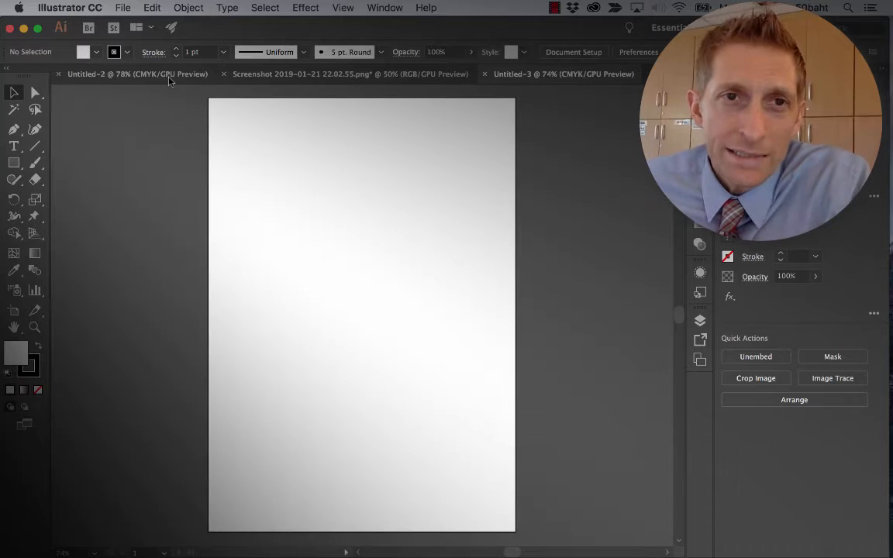
click(341, 74)
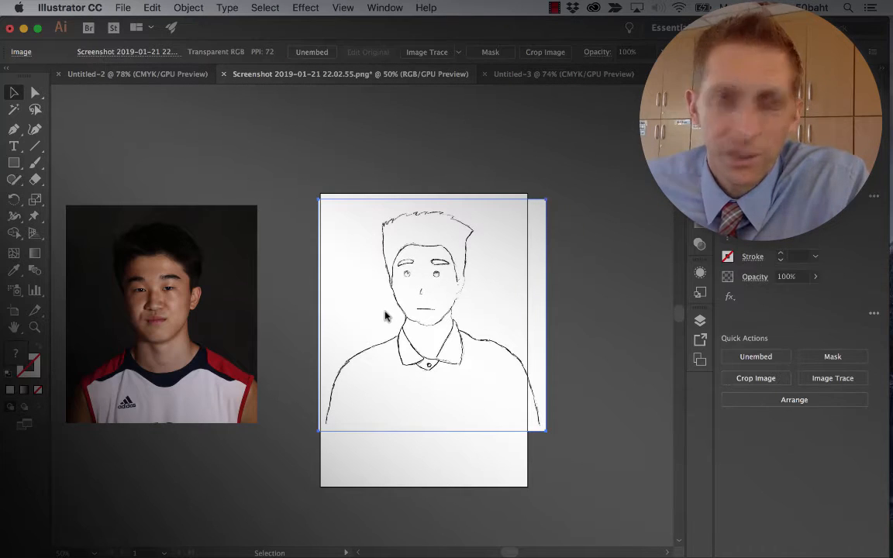
click(505, 73)
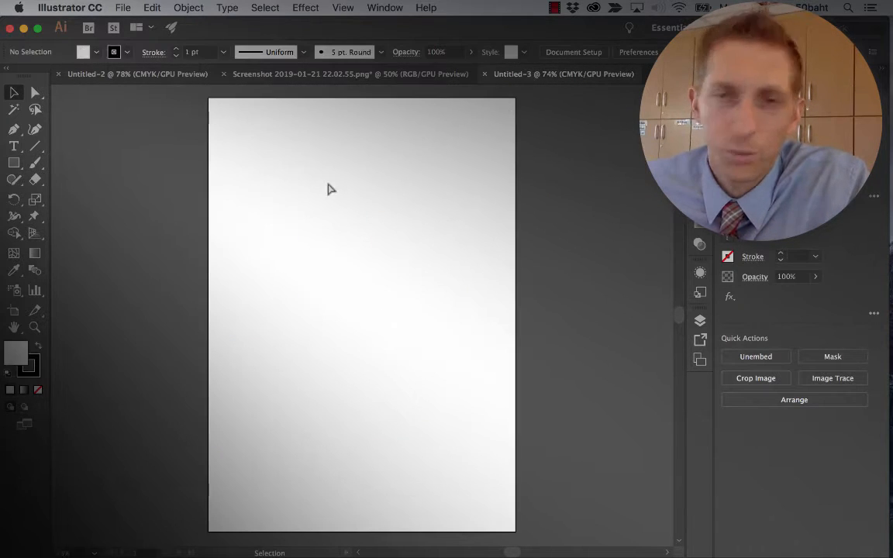
key(super+v)
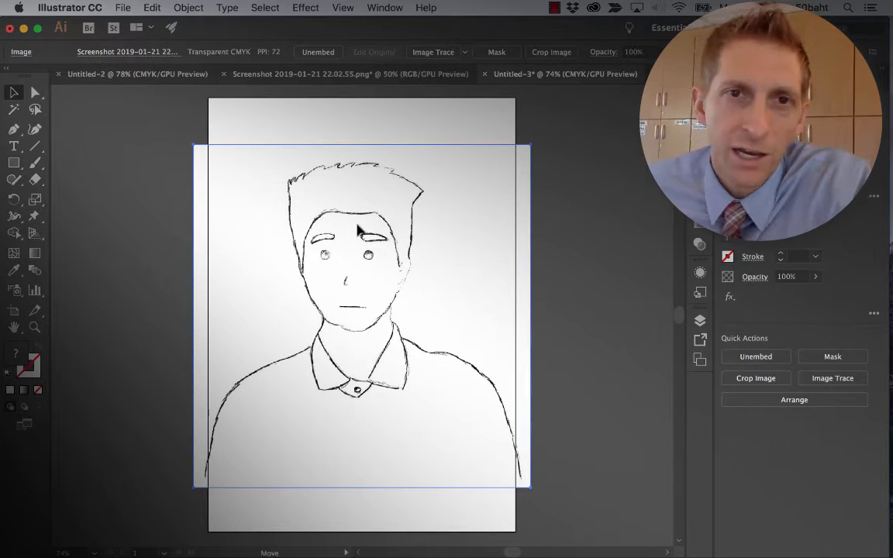
- Position the sketch so the shoulder lines end at the artboard's lower edge and the figure is centred horizontally
drag(358, 230, 347, 293)
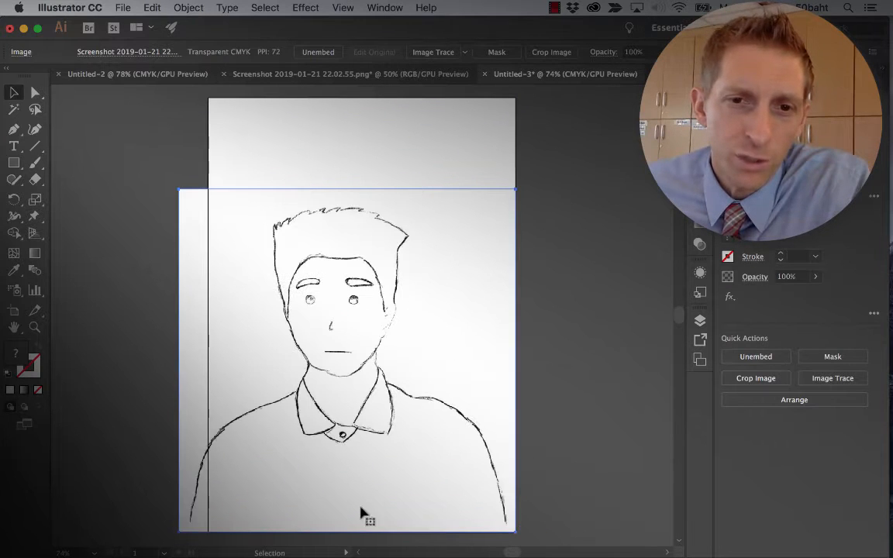
drag(307, 456, 331, 456)
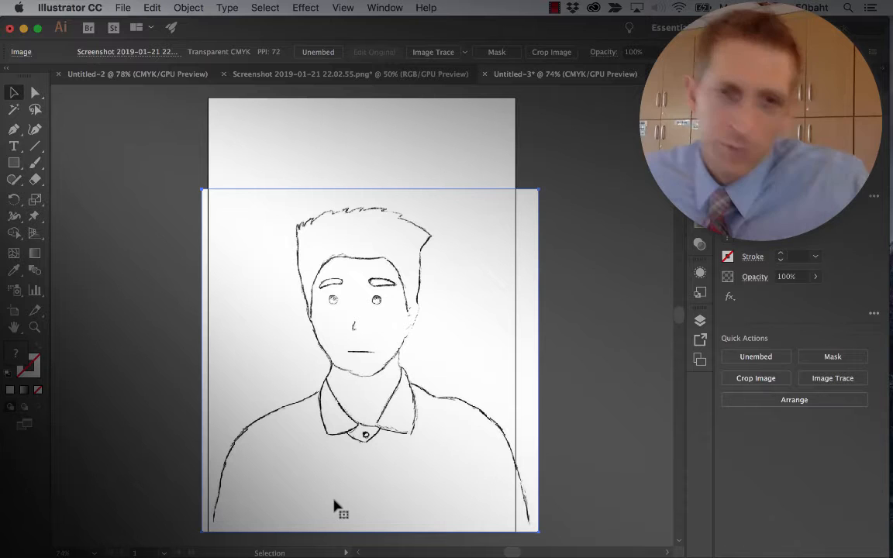
mouse_move(330, 384)
mouse_down()
mouse_move(322, 396)
mouse_move(324, 383)
mouse_move(337, 388)
mouse_up()
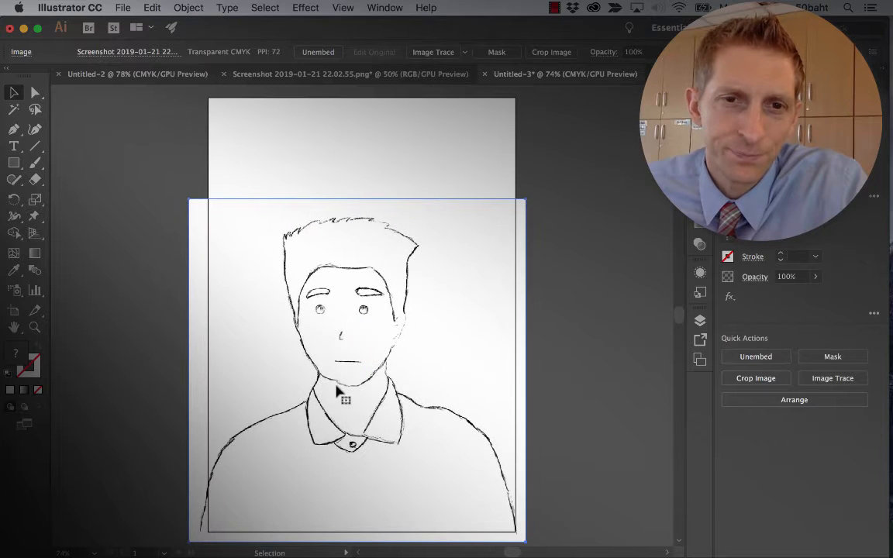
click(575, 398)
drag(370, 304, 393, 308)
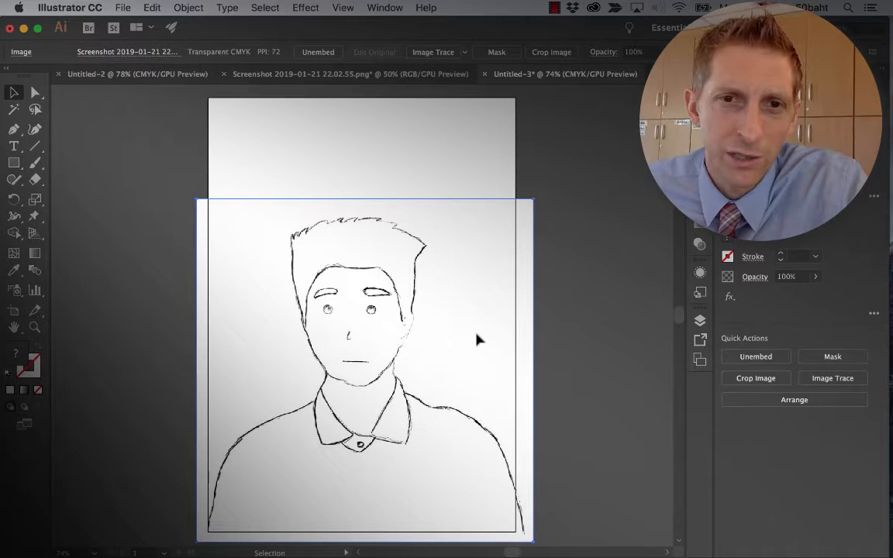
drag(476, 338, 480, 341)
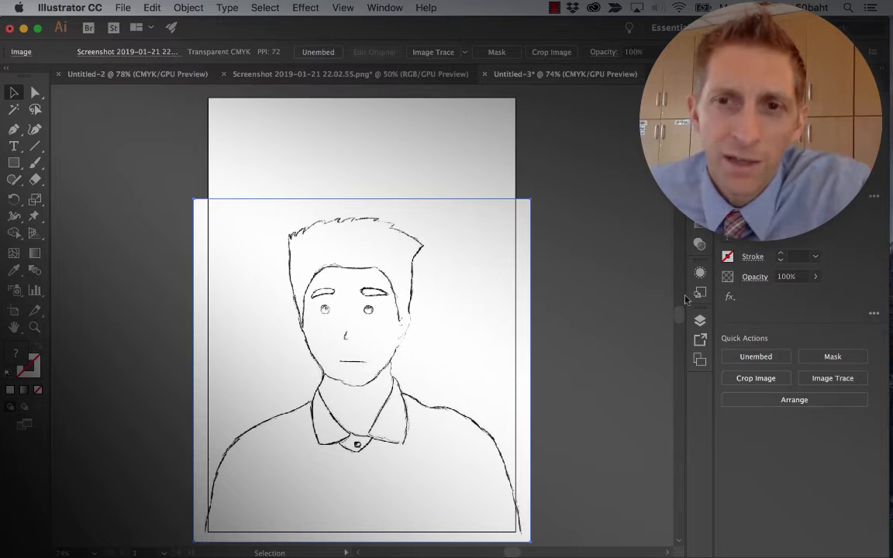
- Lock the layer holding the sketch and rename it "guide"
click(700, 324)
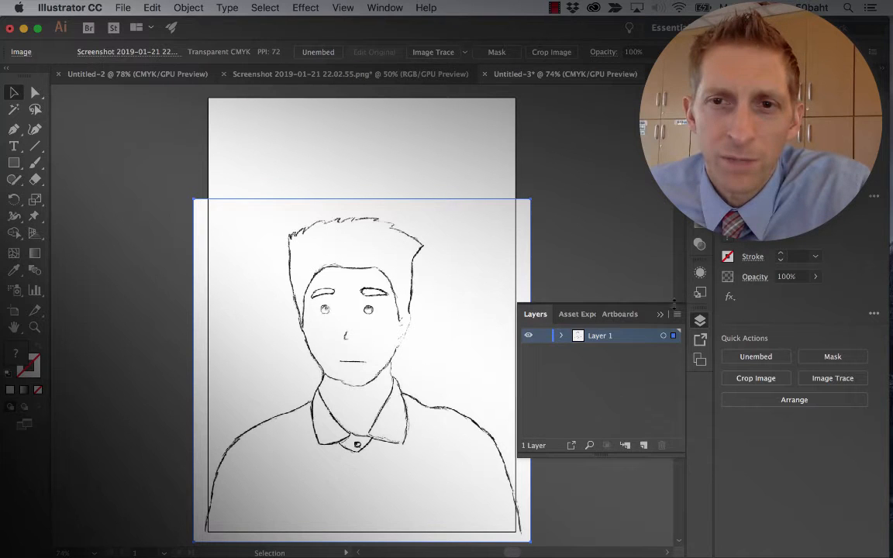
click(542, 336)
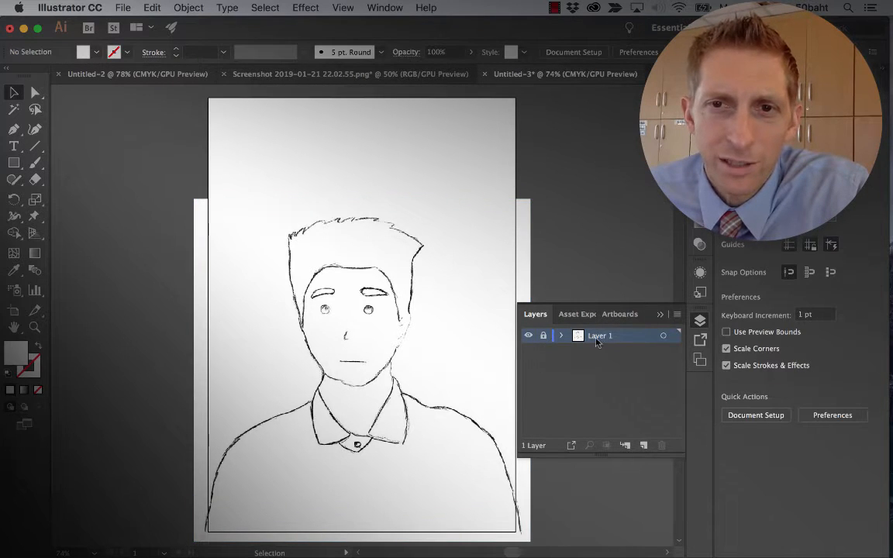
text(gui)
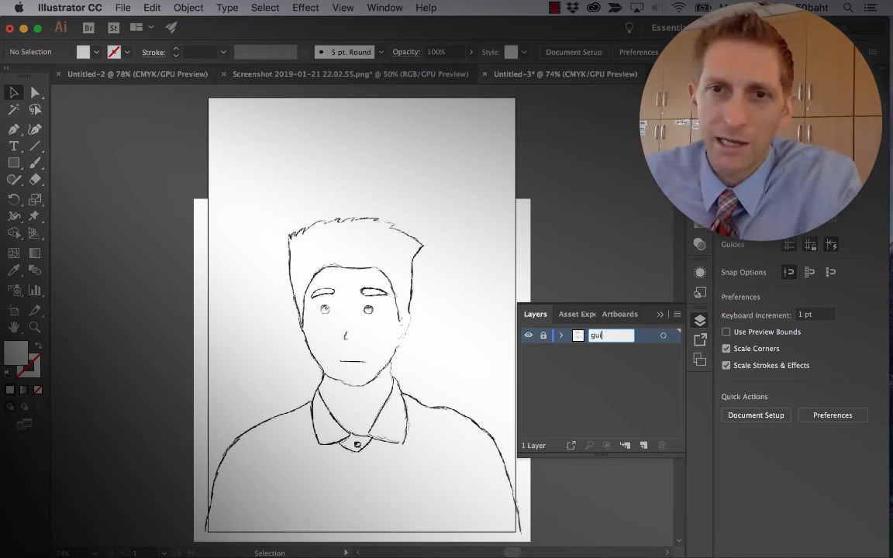
text(de)
key(Return)
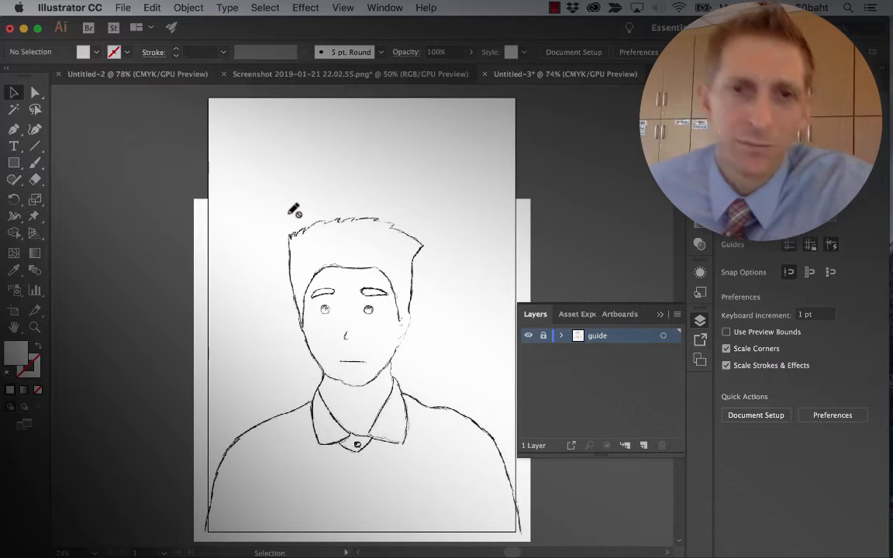
- Add a new empty layer above the guide layer for tracing the face
key(super+1)
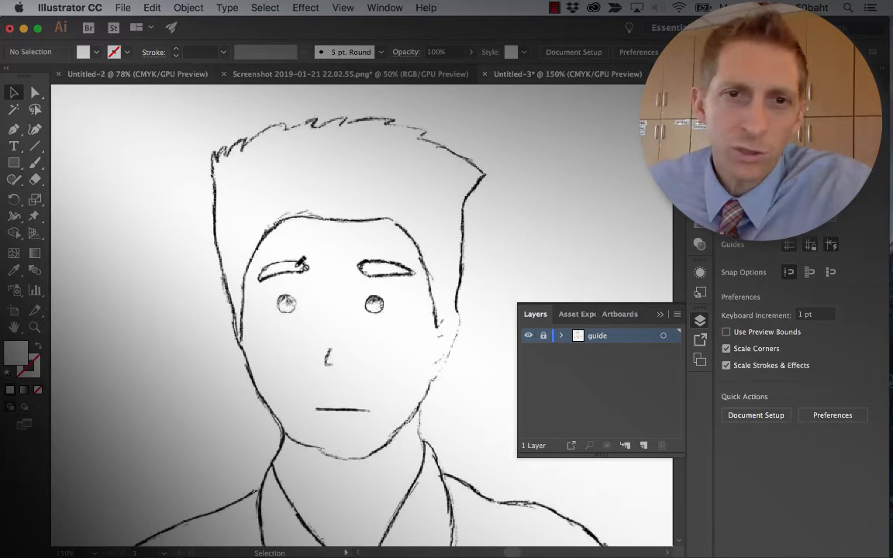
scroll(300, 285, right, 3)
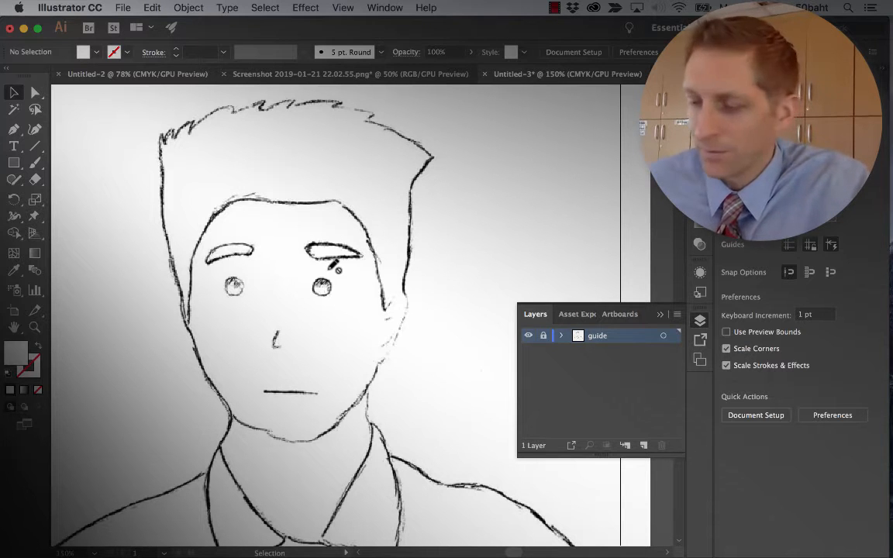
key(p)
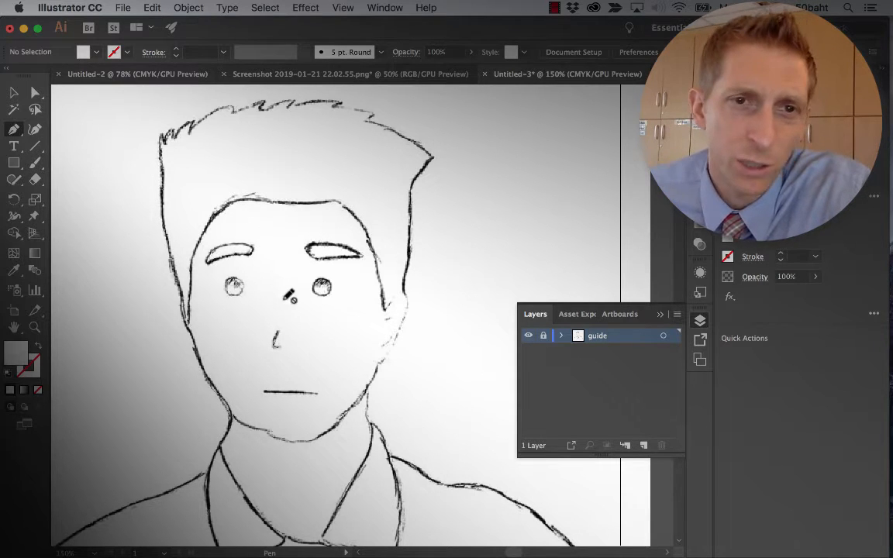
click(643, 446)
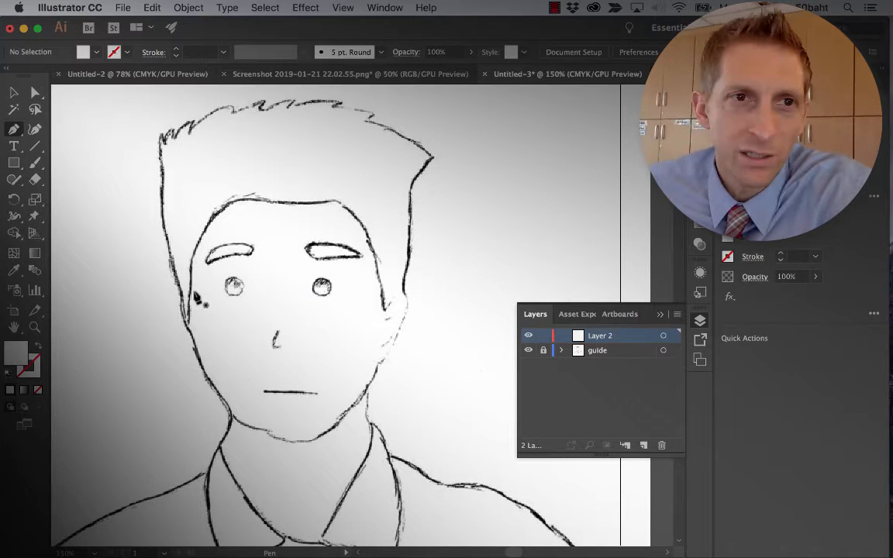
- Draw an ellipse covering the sketched face from hairline to chin, and move it beside the head
click(14, 163)
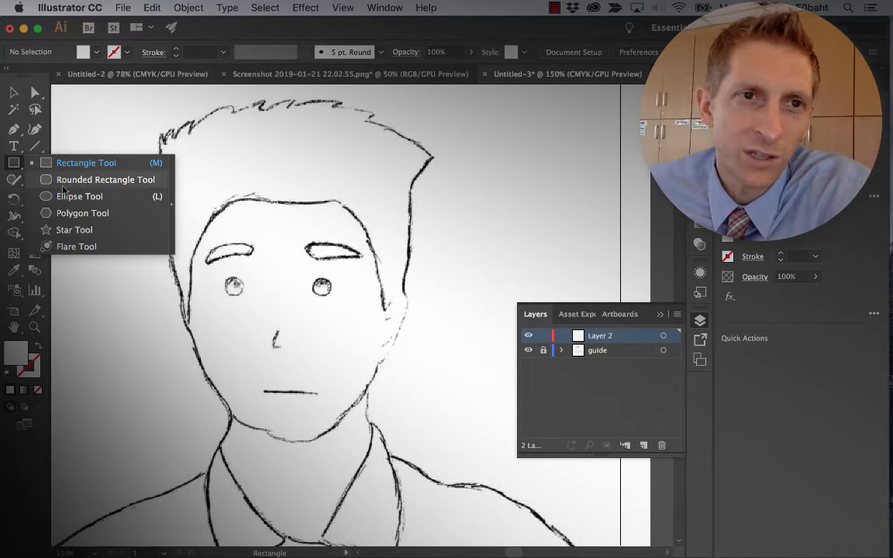
key(l)
drag(298, 312, 395, 441)
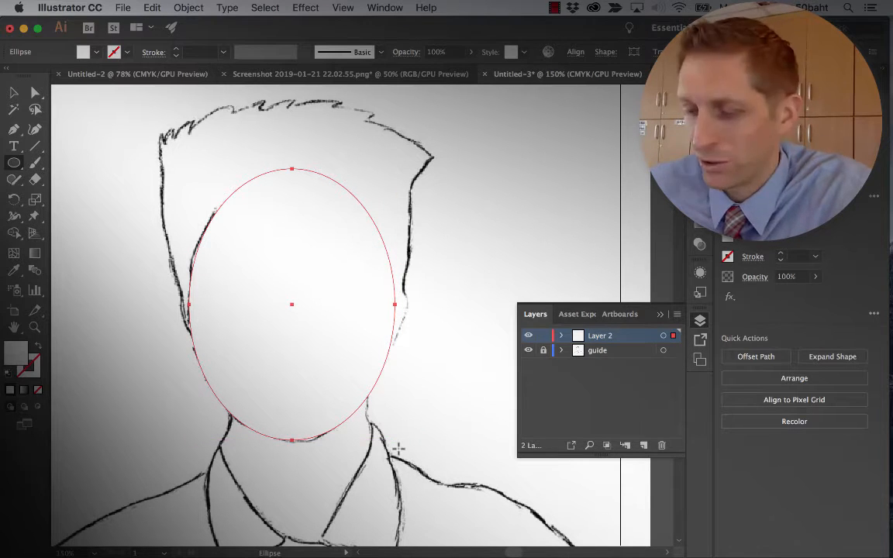
key(v)
drag(307, 319, 493, 324)
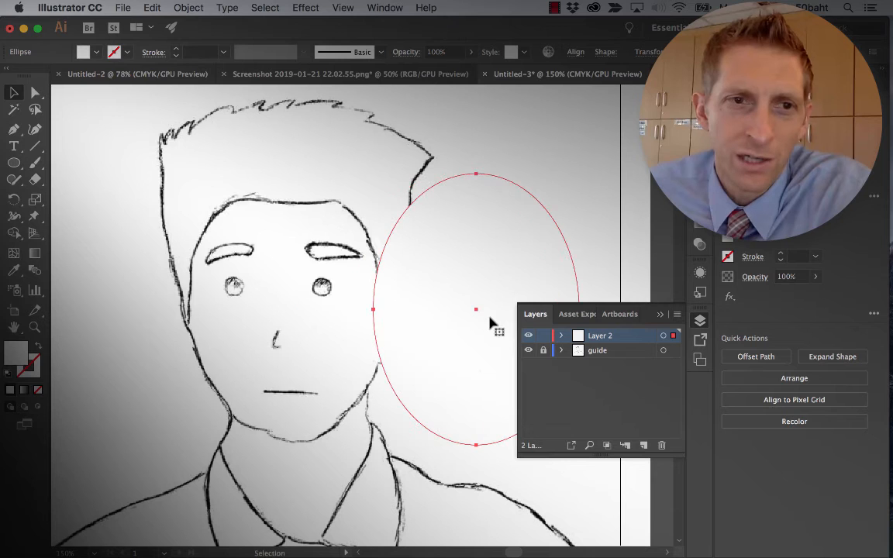
- Fill the ellipse with light grey and move it farther away from the sketched head
double_click(16, 351)
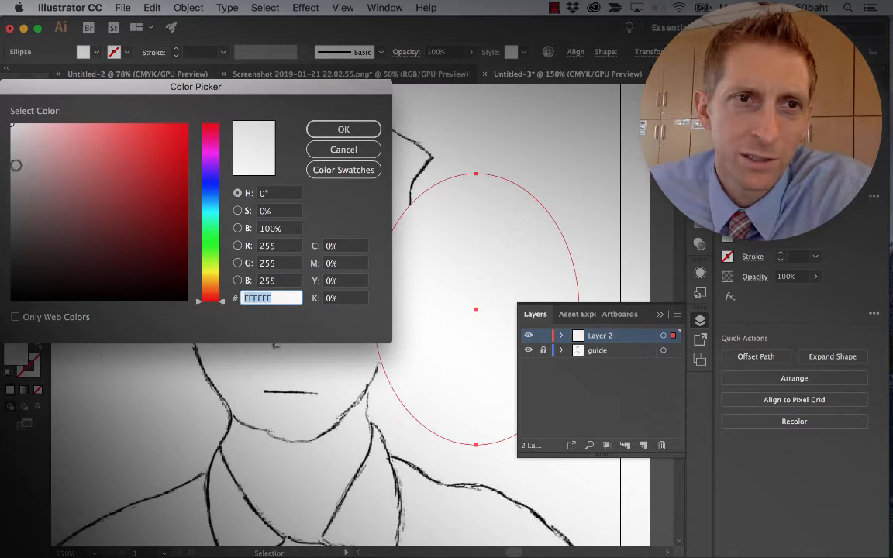
click(15, 165)
click(343, 130)
click(215, 279)
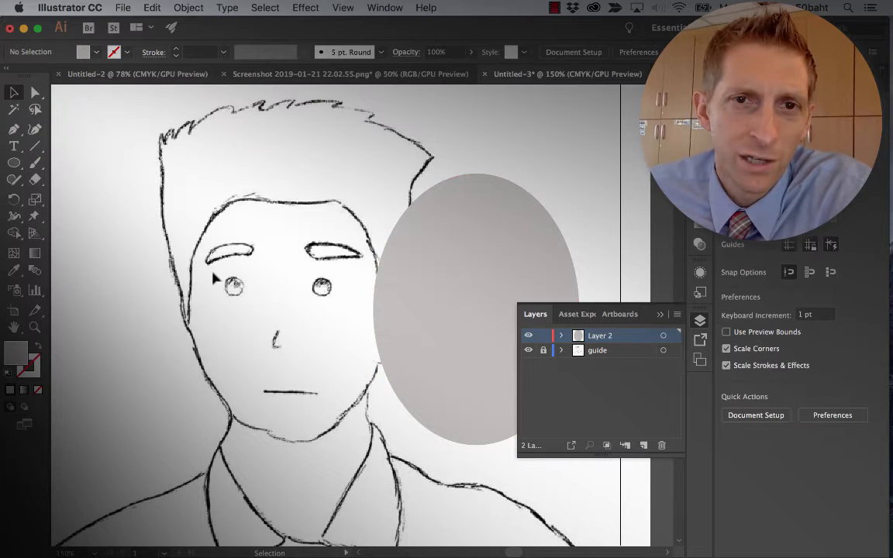
drag(504, 293, 669, 288)
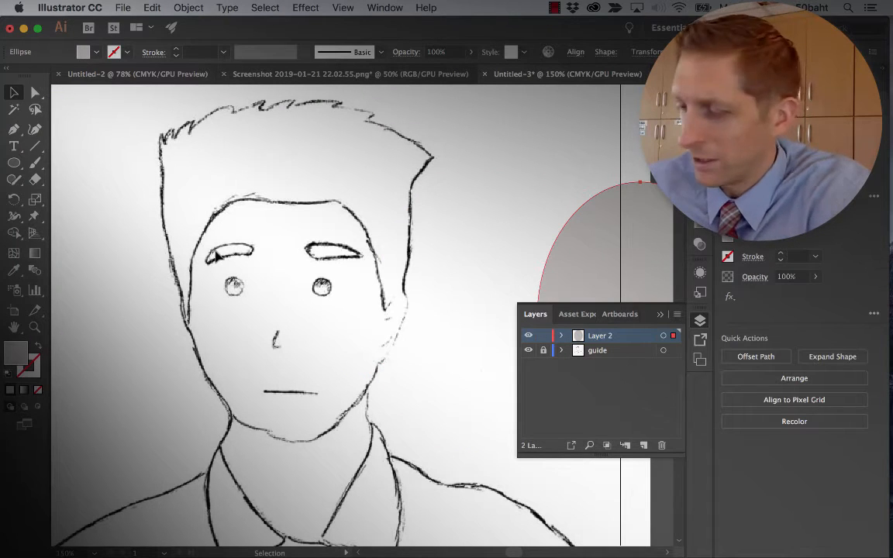
key(p)
click(190, 318)
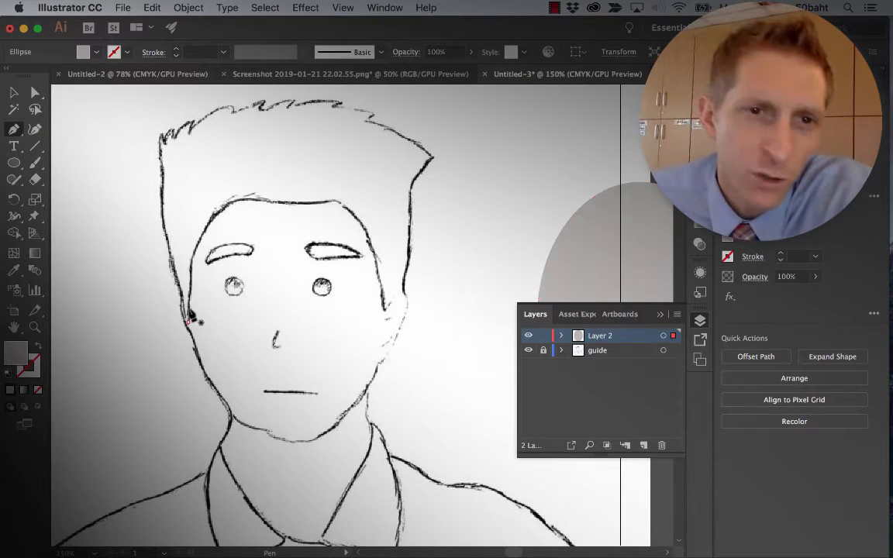
drag(194, 240, 210, 214)
click(216, 215)
click(232, 206)
click(253, 201)
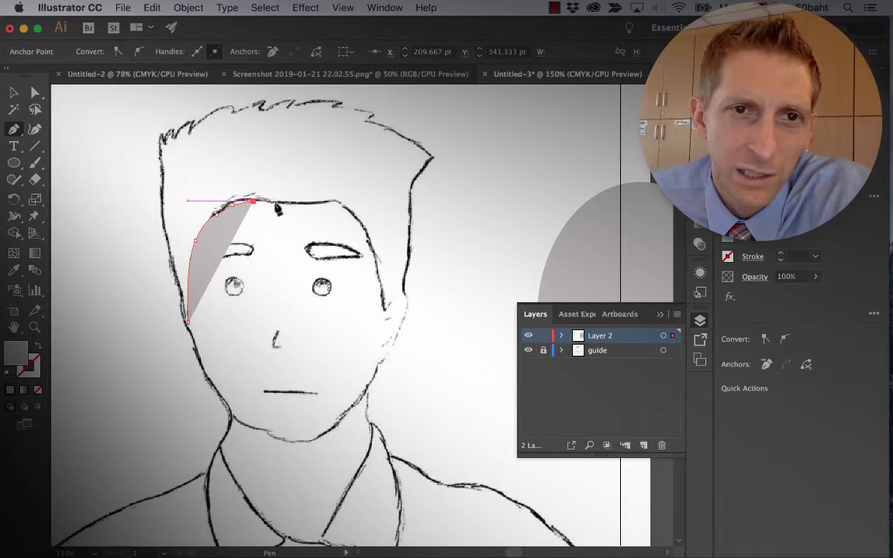
click(275, 201)
click(288, 203)
click(316, 204)
click(337, 204)
click(343, 210)
click(362, 236)
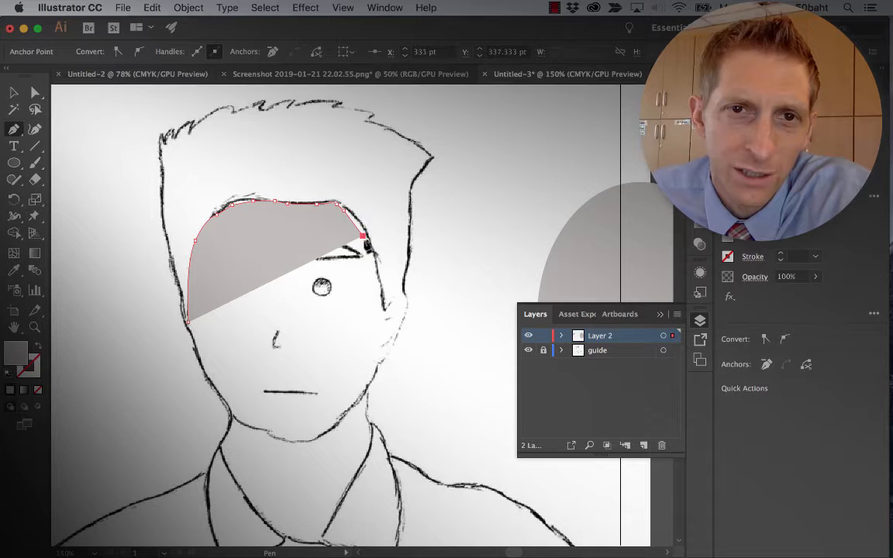
click(370, 273)
click(382, 304)
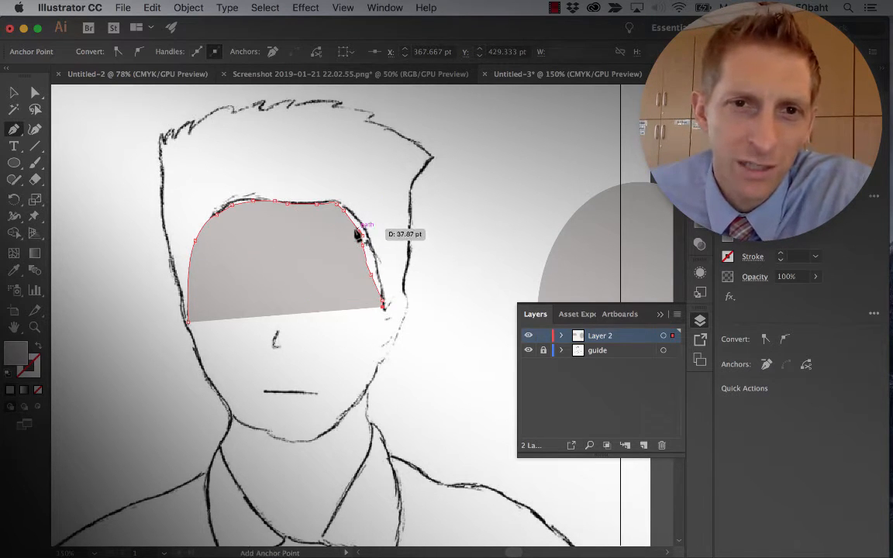
key(Delete)
key(Delete)
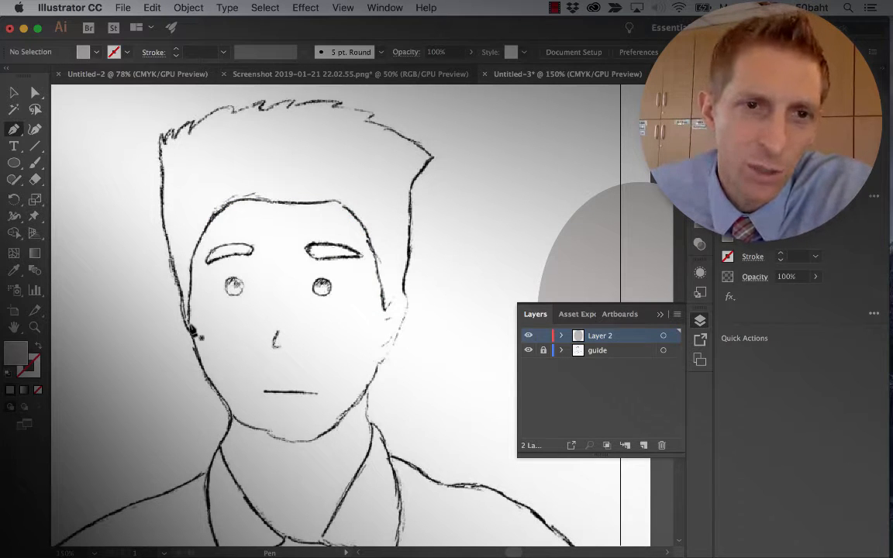
- Trace the forehead edge of the face with the Pen tool, curving from the left temple along the hairline to the right temple
click(187, 325)
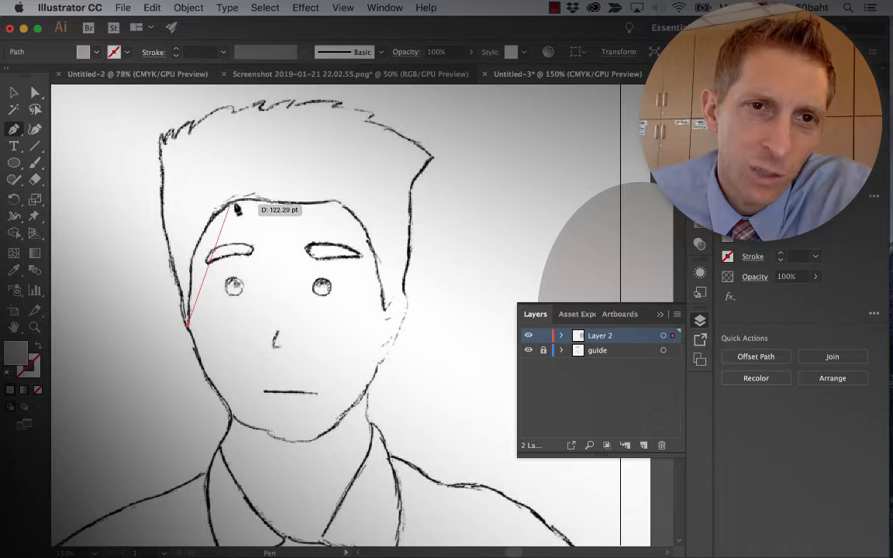
drag(235, 203, 292, 177)
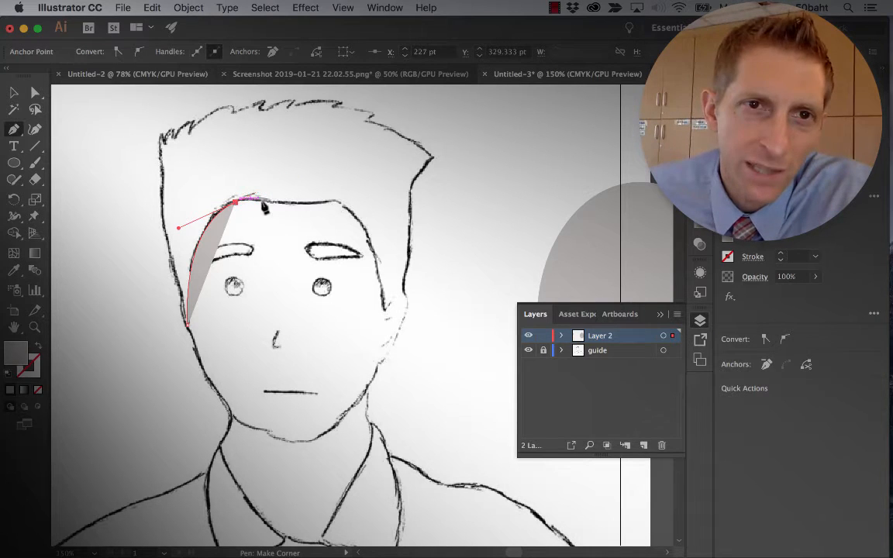
drag(264, 205, 401, 220)
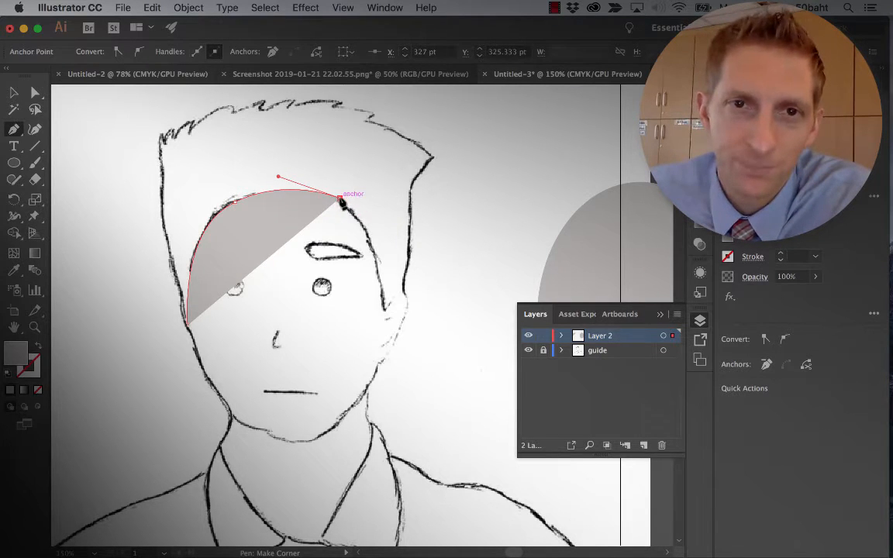
drag(386, 309, 400, 412)
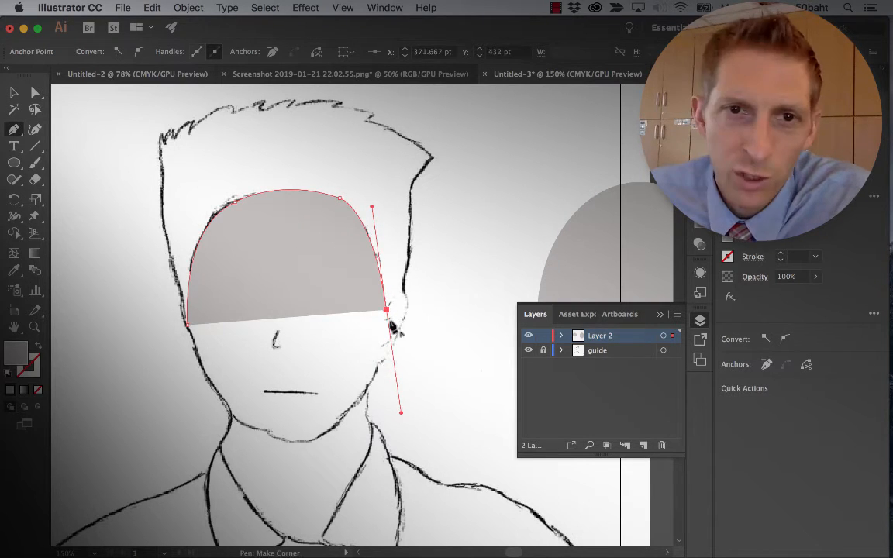
click(386, 311)
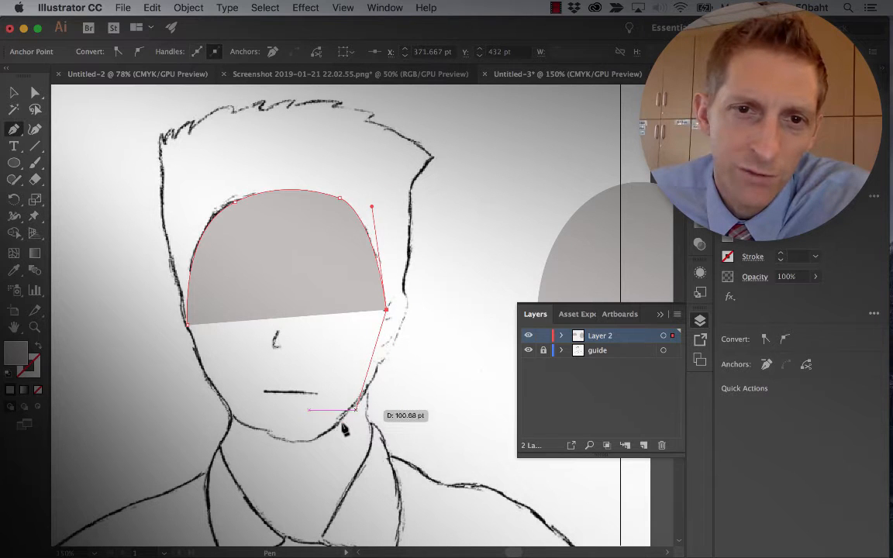
- Continue the face outline along the right jaw and under the chin, closing it with a curve at the left temple
drag(357, 408, 326, 434)
click(357, 405)
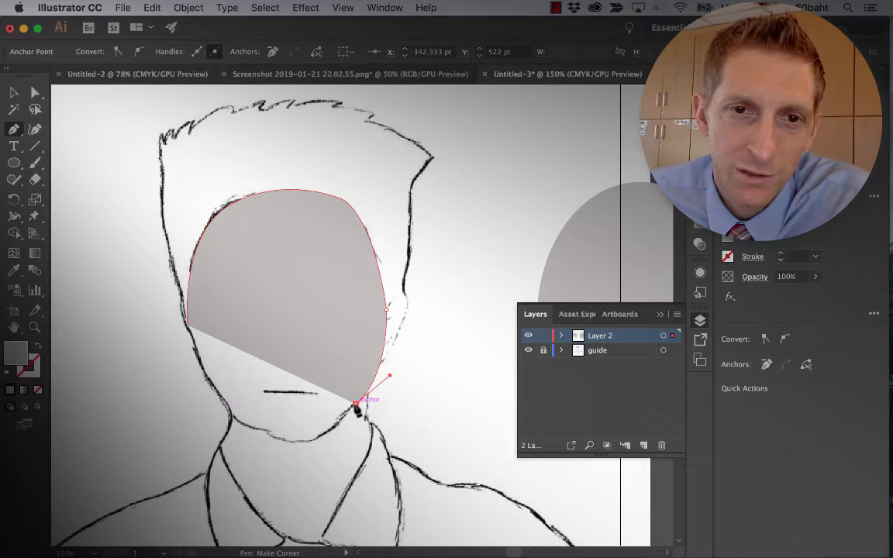
click(301, 441)
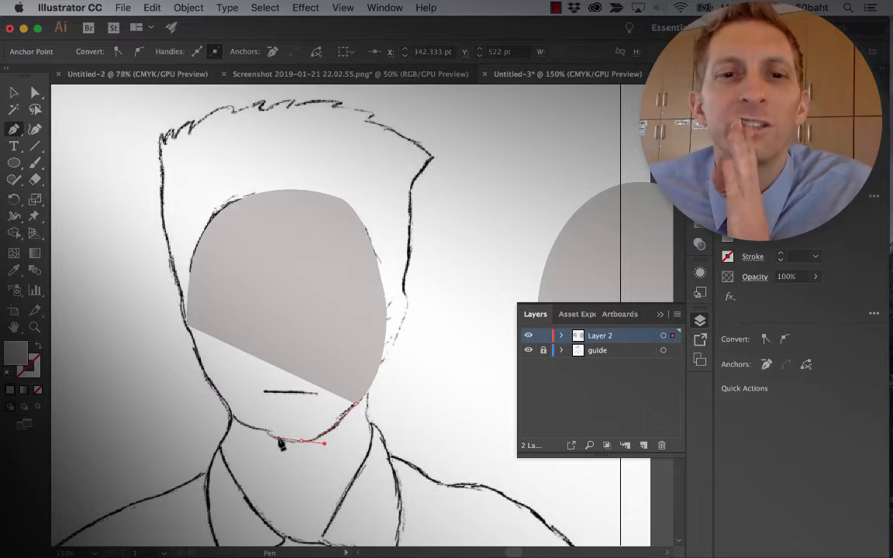
drag(278, 439, 289, 432)
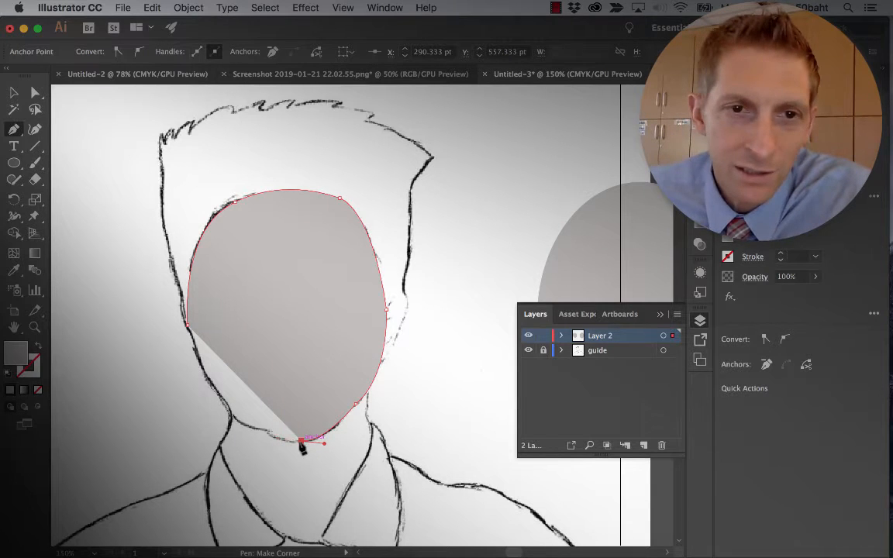
drag(186, 325, 171, 205)
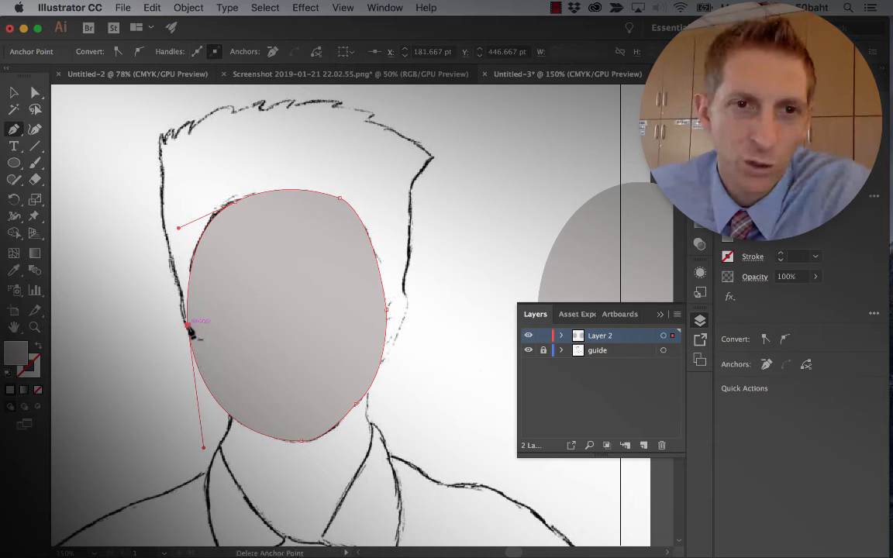
- Move the face shape's upper-left forehead anchor point slightly upward to match the sketched hairline
key(v)
click(198, 282)
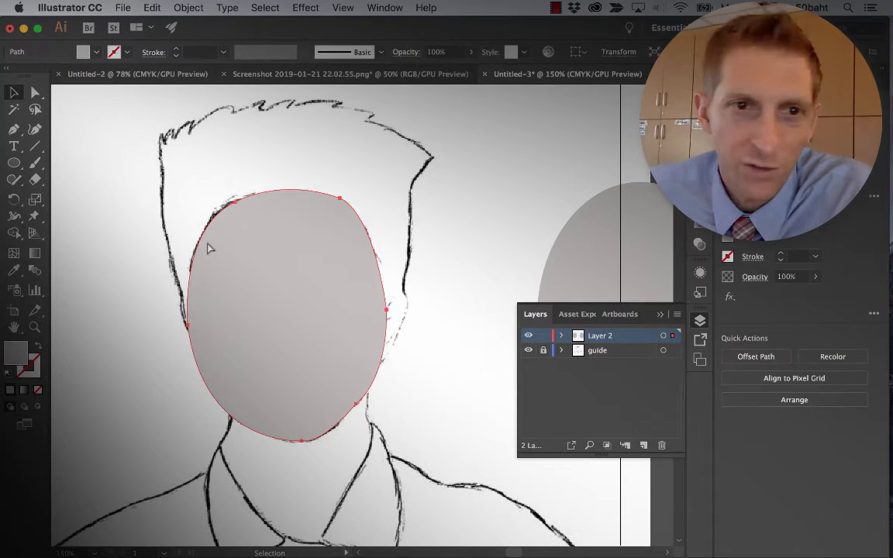
key(a)
click(235, 202)
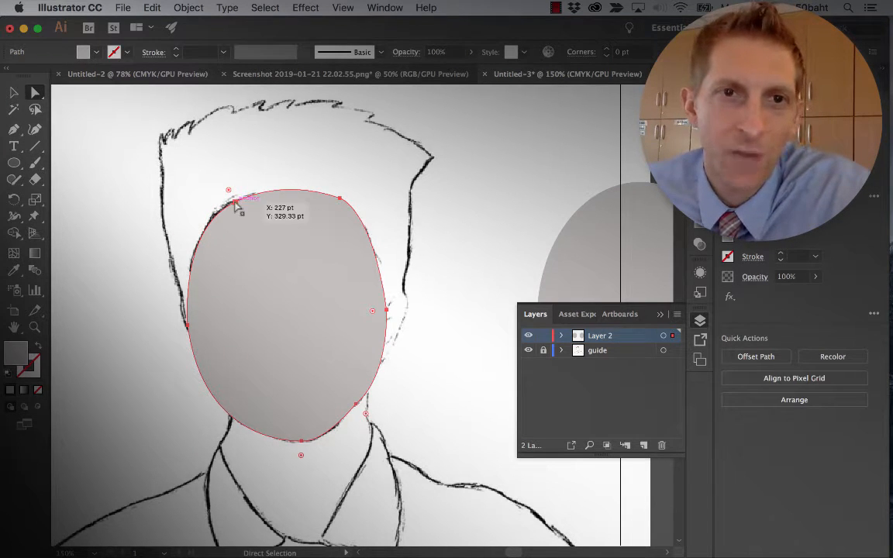
drag(235, 202, 237, 196)
click(340, 199)
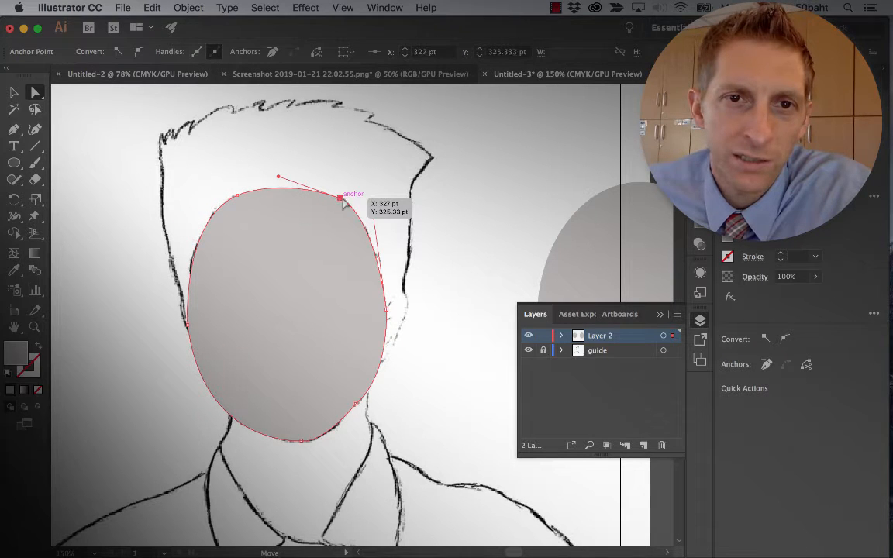
- Adjust the chin anchor's direction handle so the curve follows the sketched jaw, and deselect the face shape
click(301, 442)
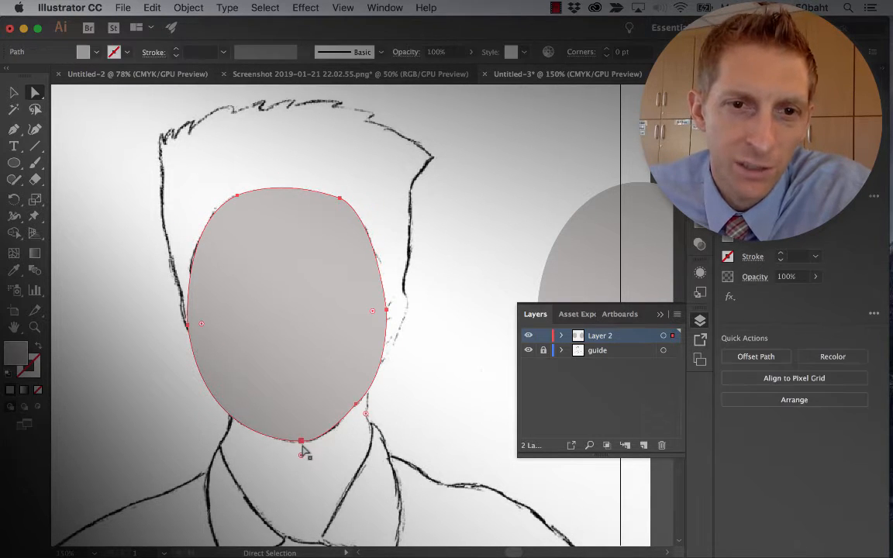
click(302, 447)
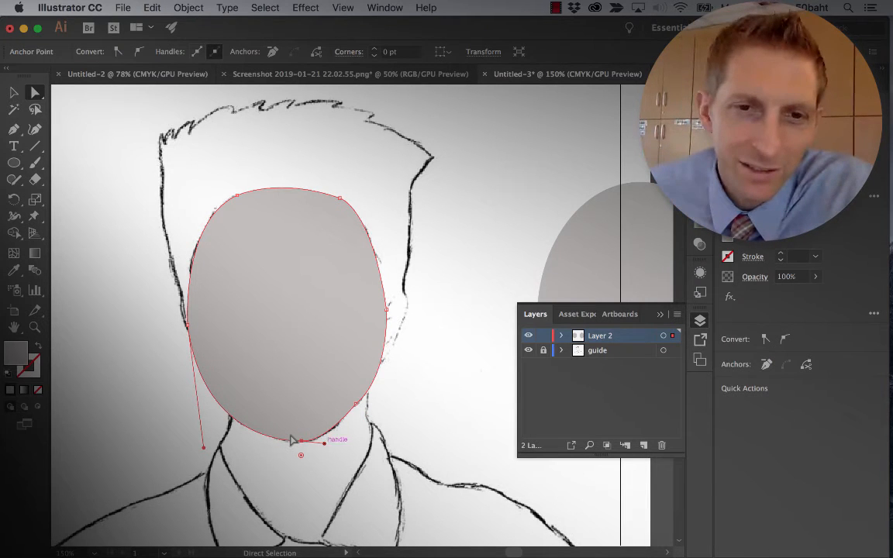
drag(325, 444, 329, 439)
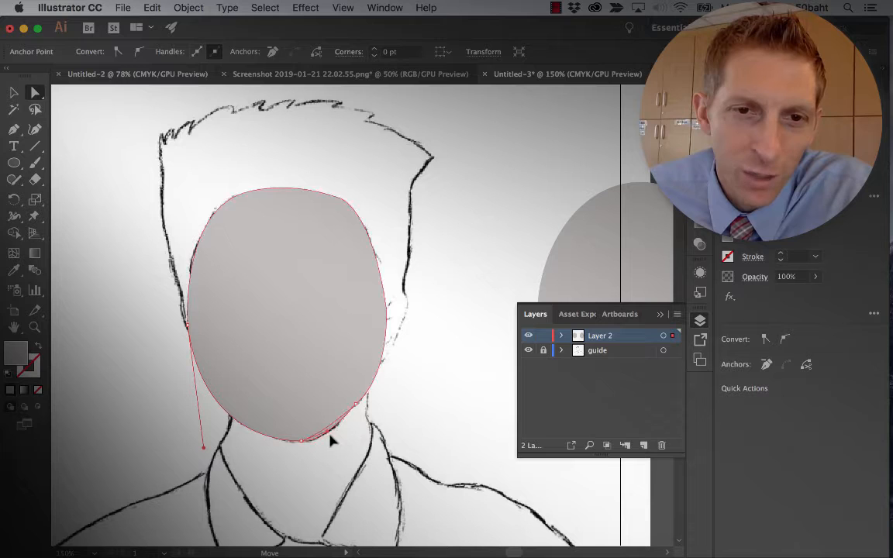
click(144, 390)
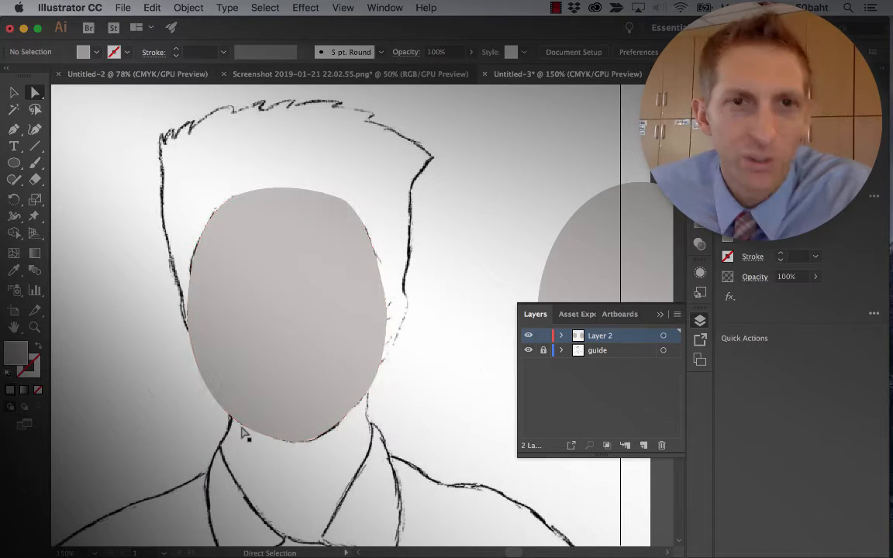
click(231, 290)
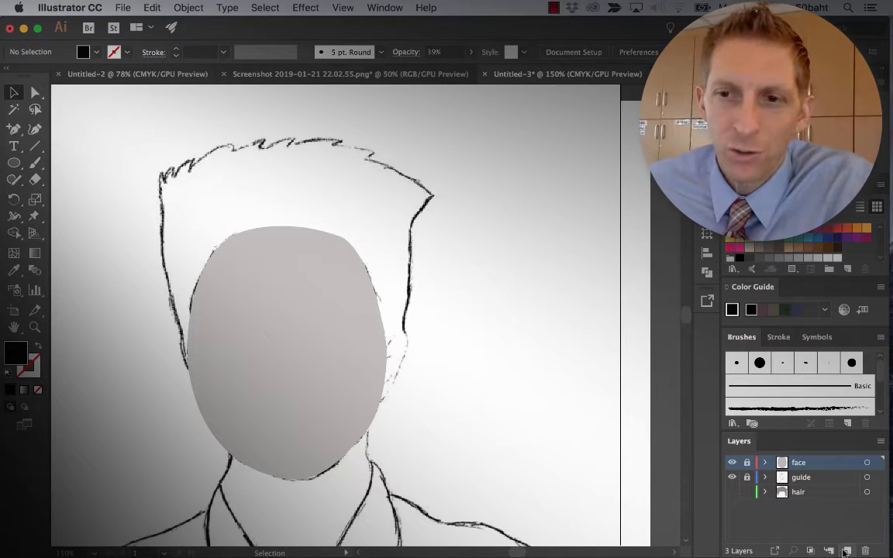
- Add a new layer between the face and guide layers and name it "Hair"
click(846, 551)
drag(802, 464, 803, 486)
double_click(805, 477)
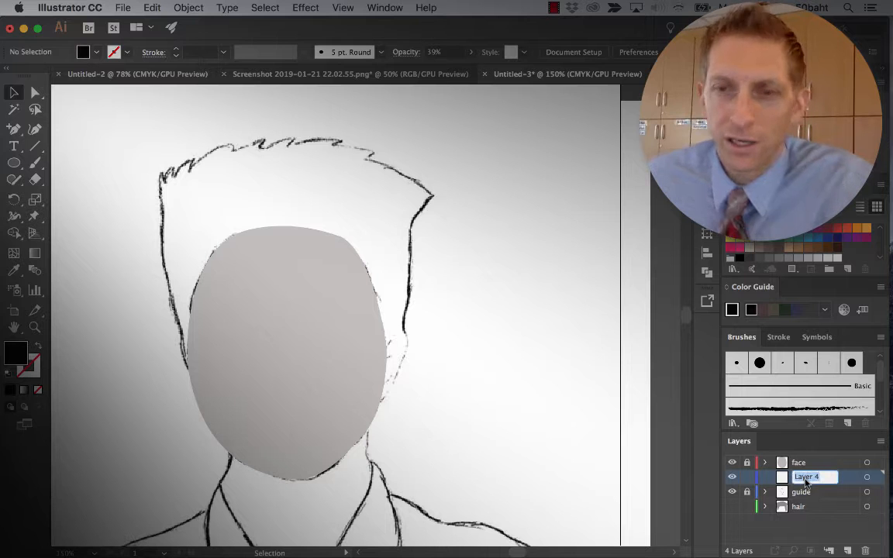
text(Hair)
key(Return)
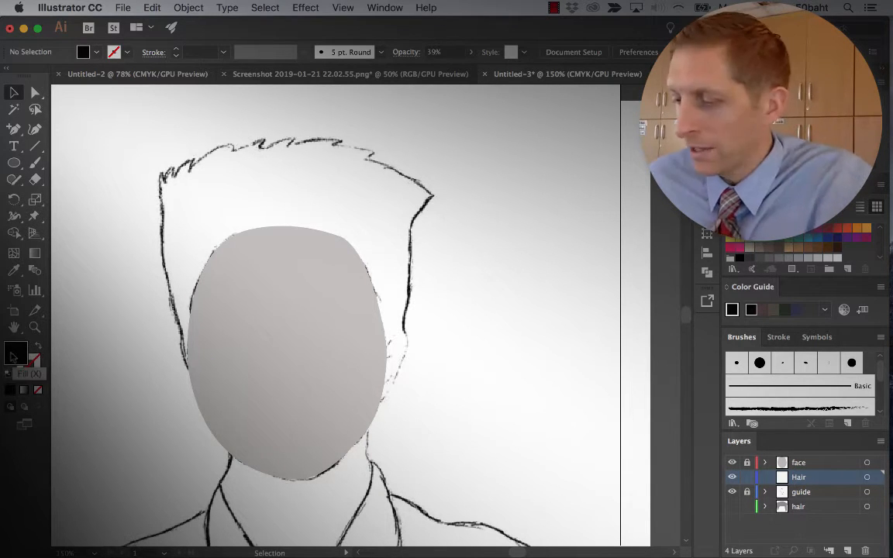
- Start the black hair shape with the Pen tool, tracing from the left temple up to the hair's upper-left corner
key(p)
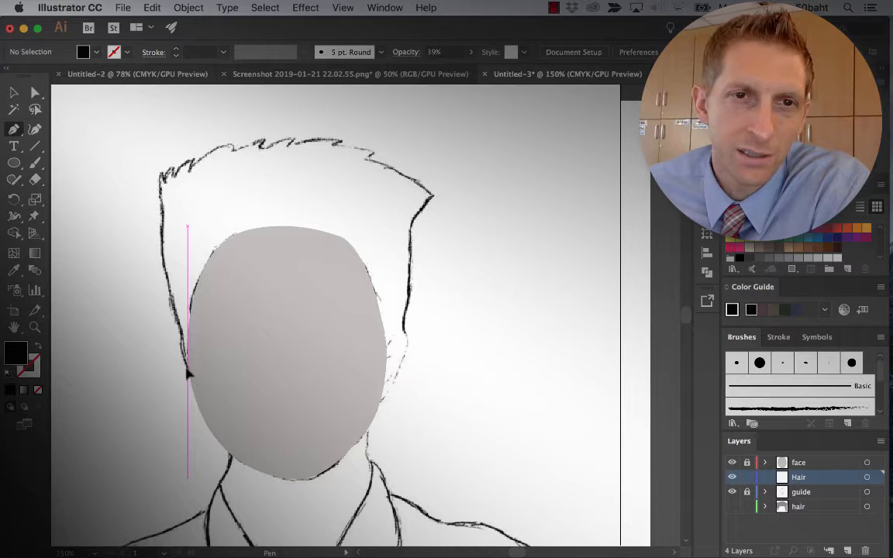
click(187, 367)
drag(157, 171, 164, 133)
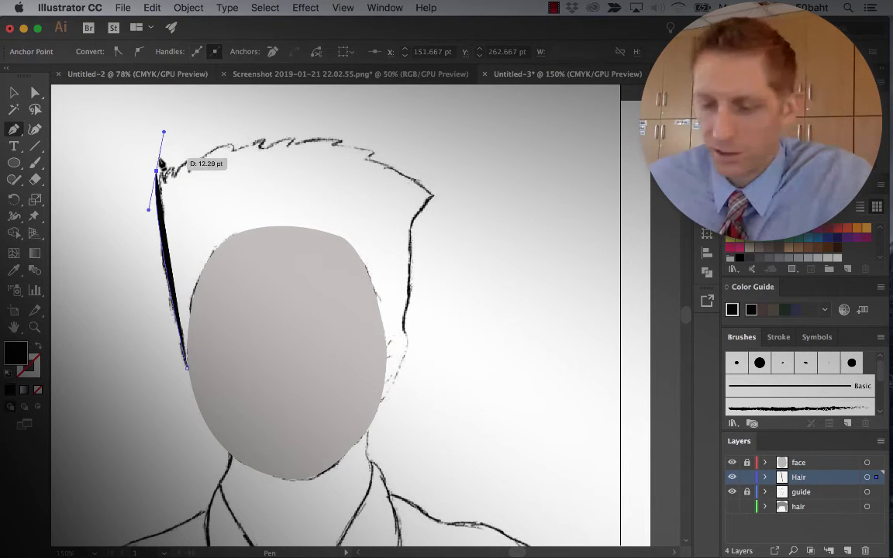
click(157, 170)
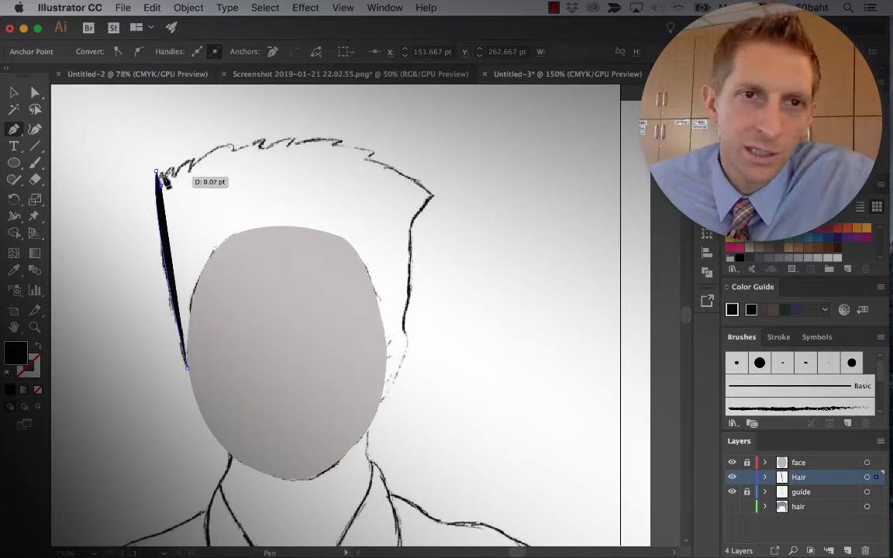
- Trace the jagged tufts along the top of the hair with straight corner points
click(185, 165)
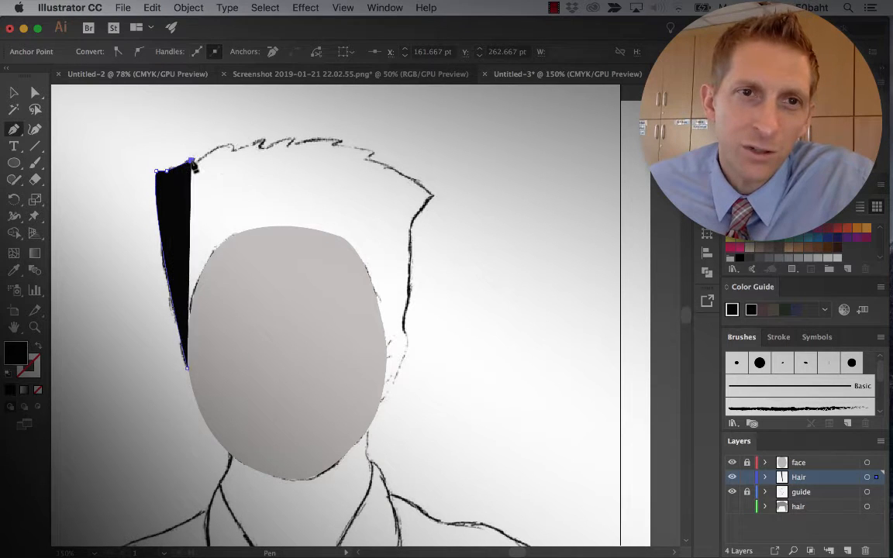
click(230, 146)
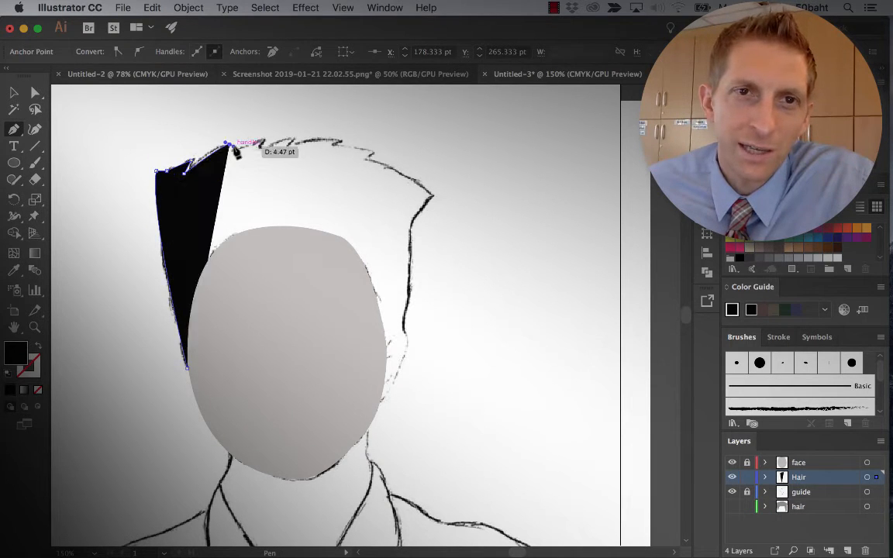
click(266, 141)
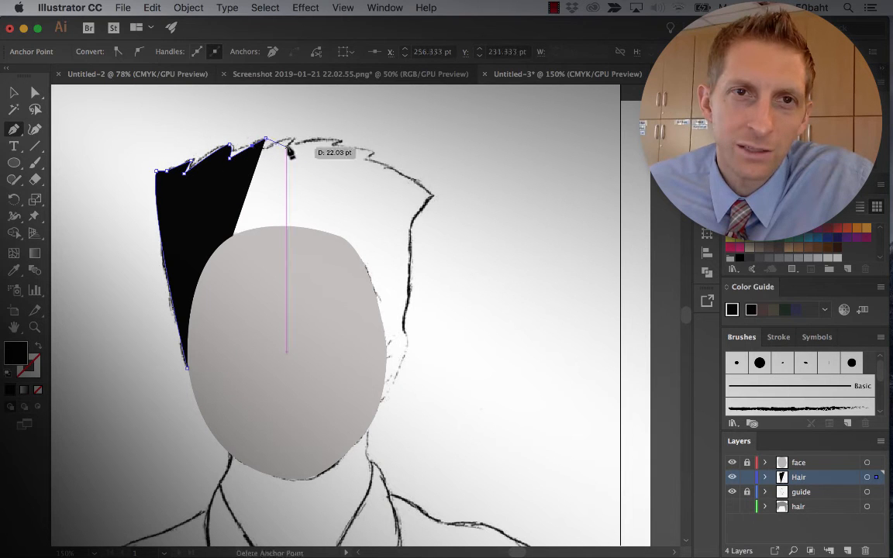
click(291, 142)
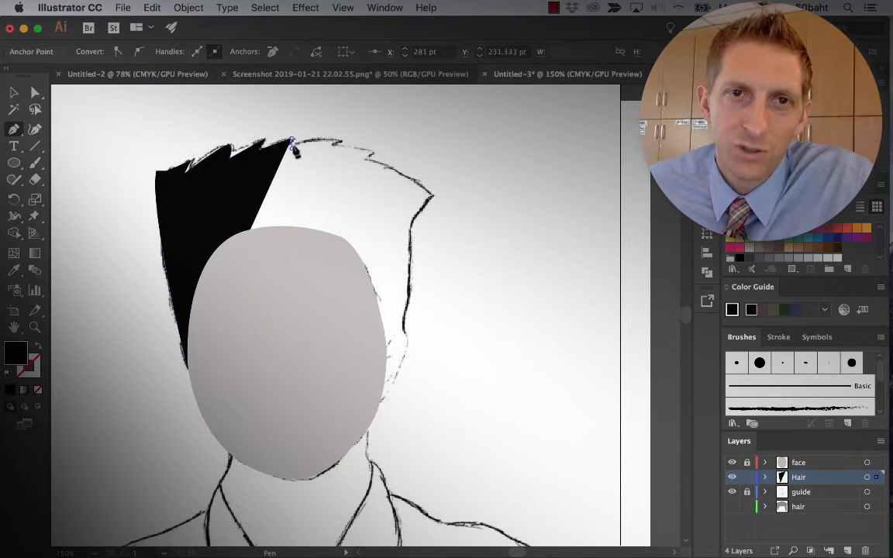
click(339, 141)
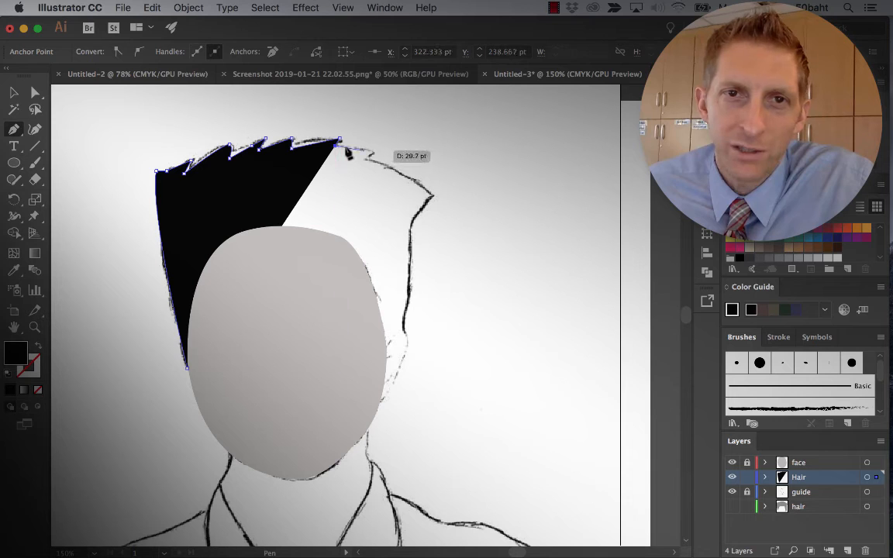
click(375, 151)
click(366, 161)
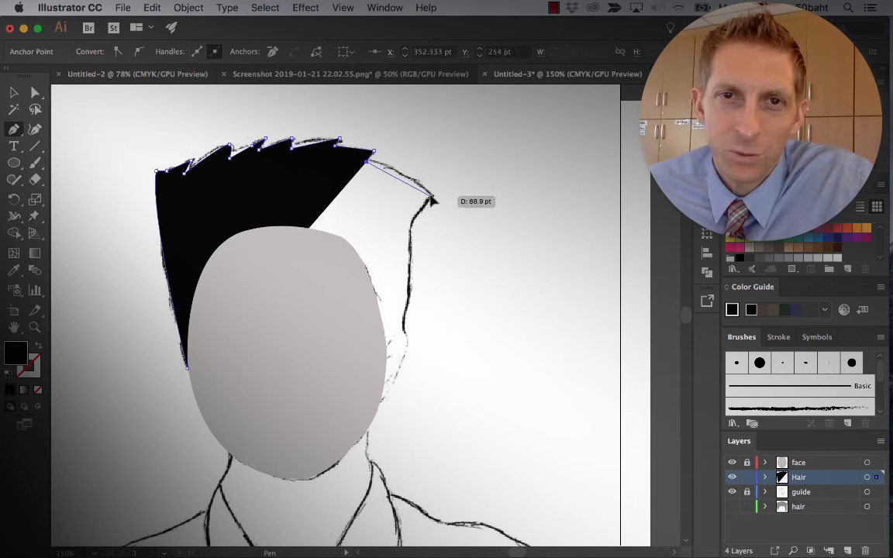
- Continue the hair outline to its upper-right corner and down the right side of the head past the ear to the face edge
click(430, 196)
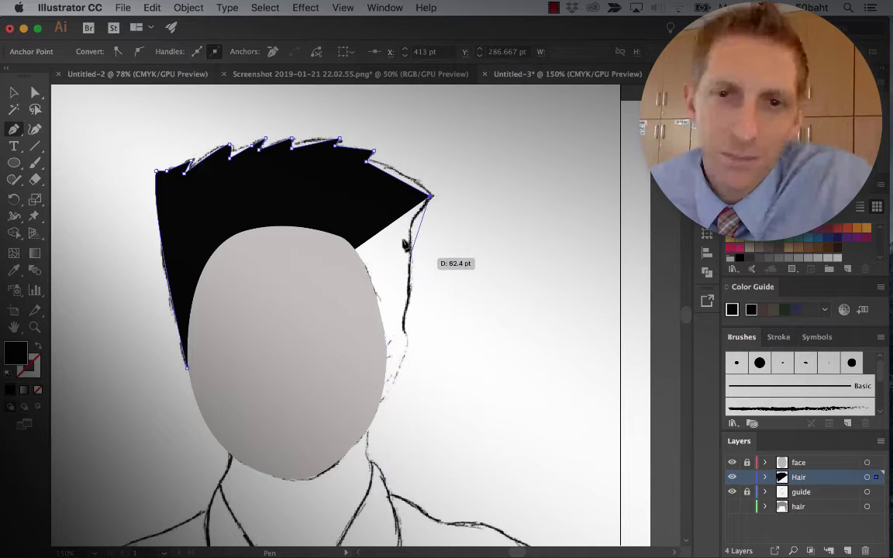
click(409, 279)
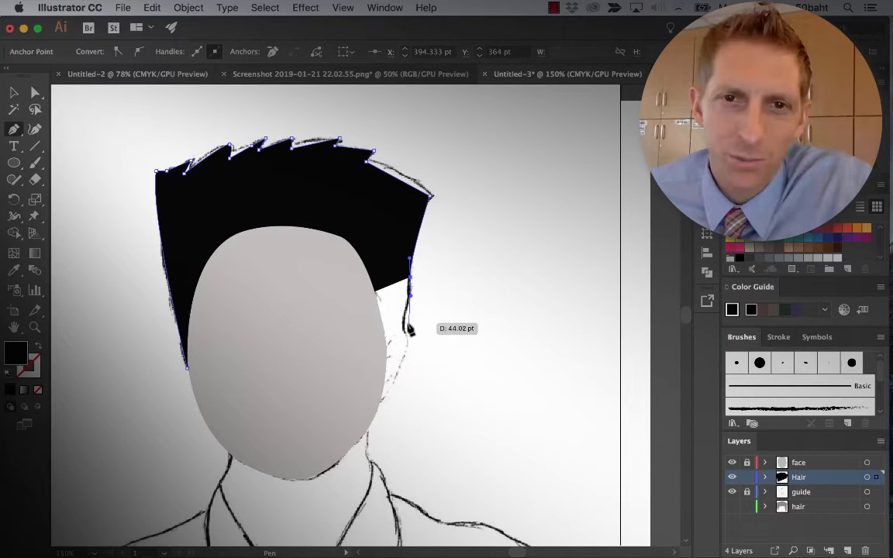
click(408, 342)
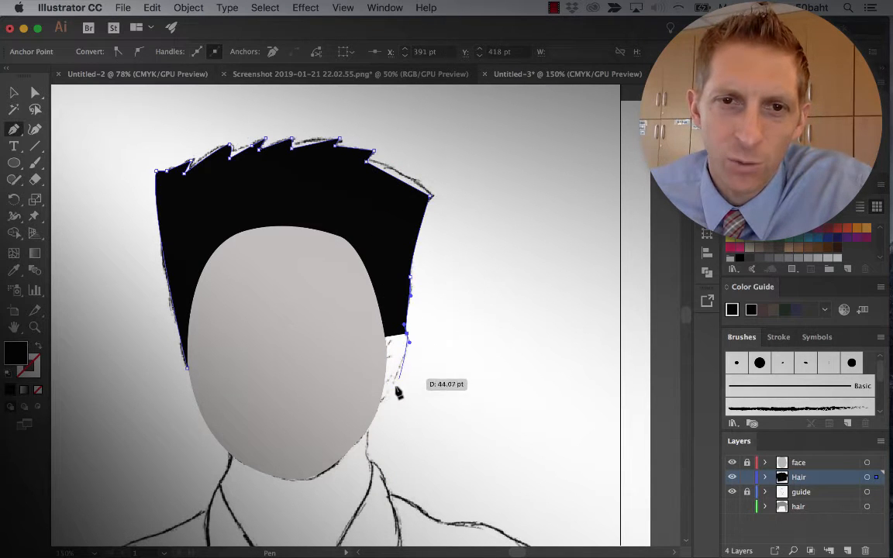
click(382, 399)
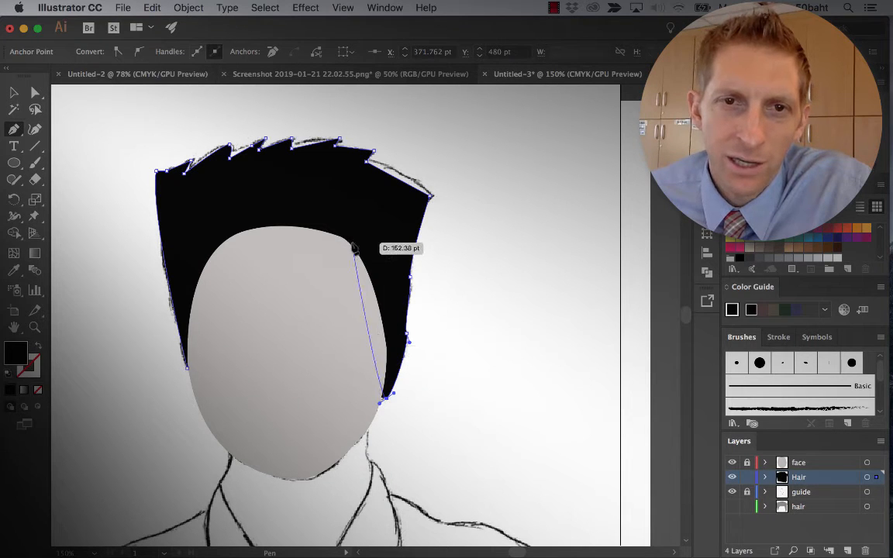
- Close the hair shape with curved points along the forehead to the left temple, and move the Hair layer above the face layer
drag(351, 243, 313, 198)
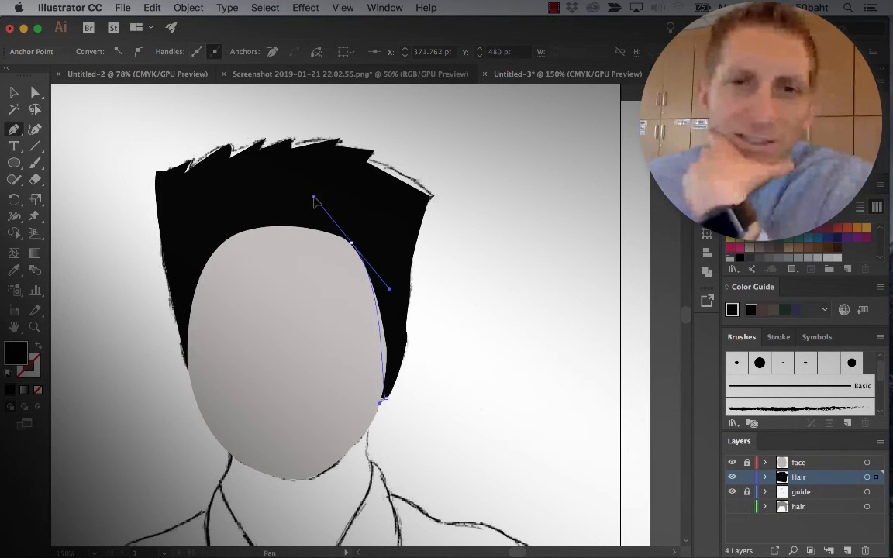
drag(313, 198, 312, 198)
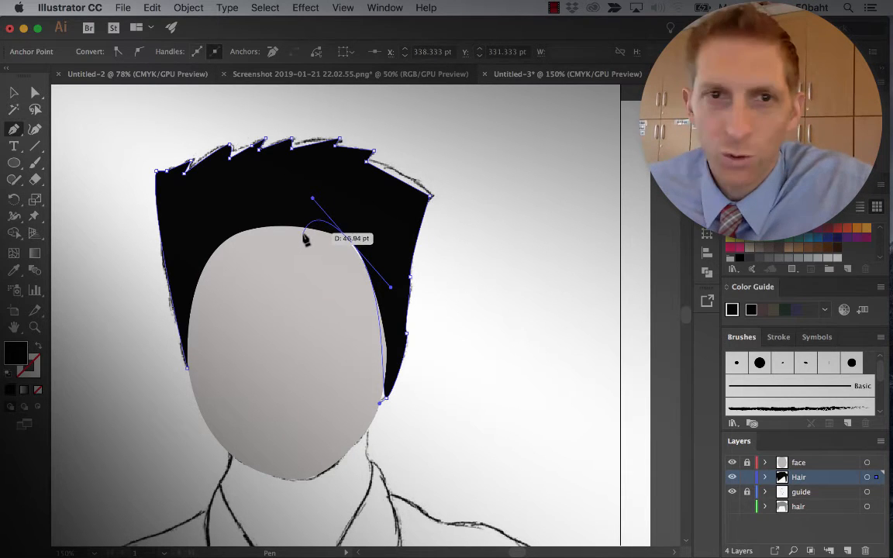
click(351, 245)
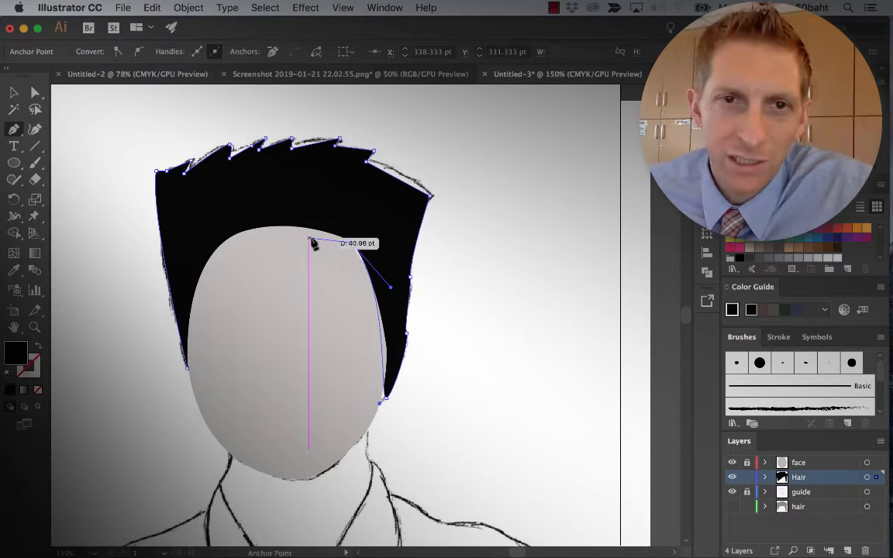
drag(219, 243, 153, 276)
click(218, 244)
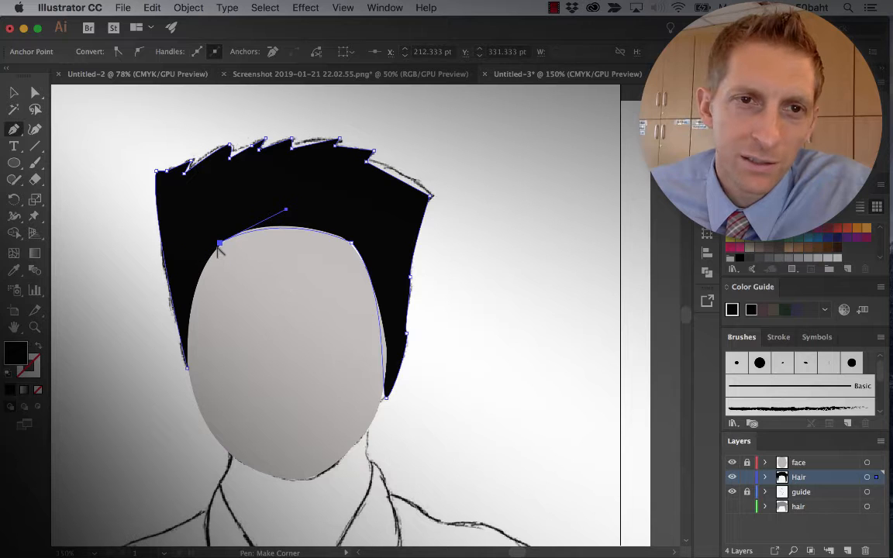
drag(188, 368, 184, 474)
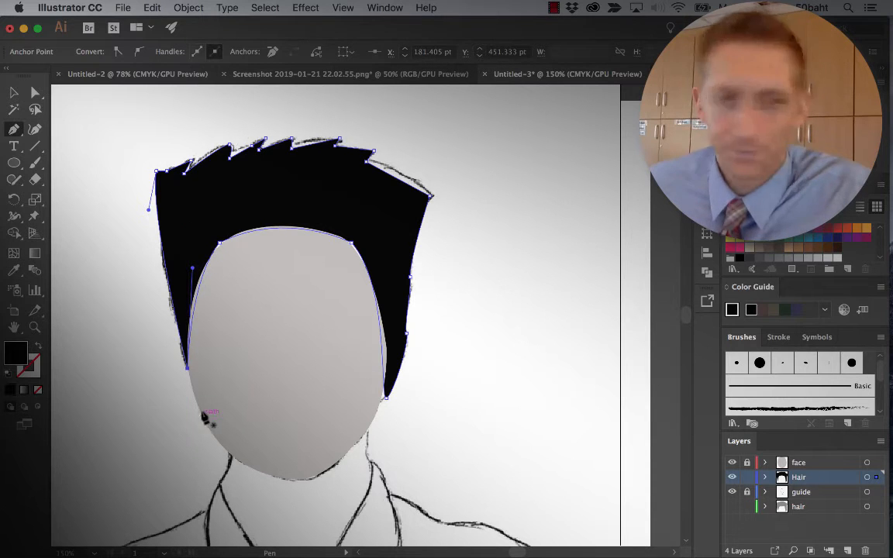
key(v)
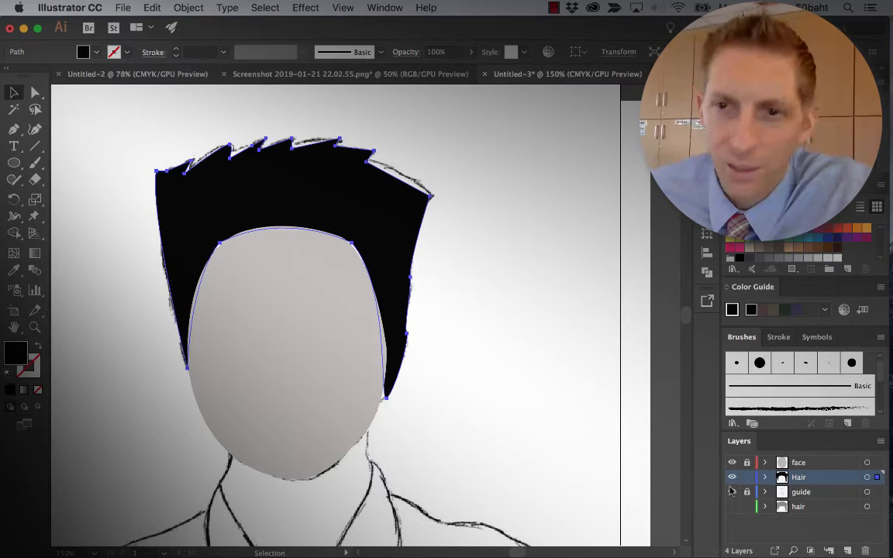
drag(788, 482, 800, 460)
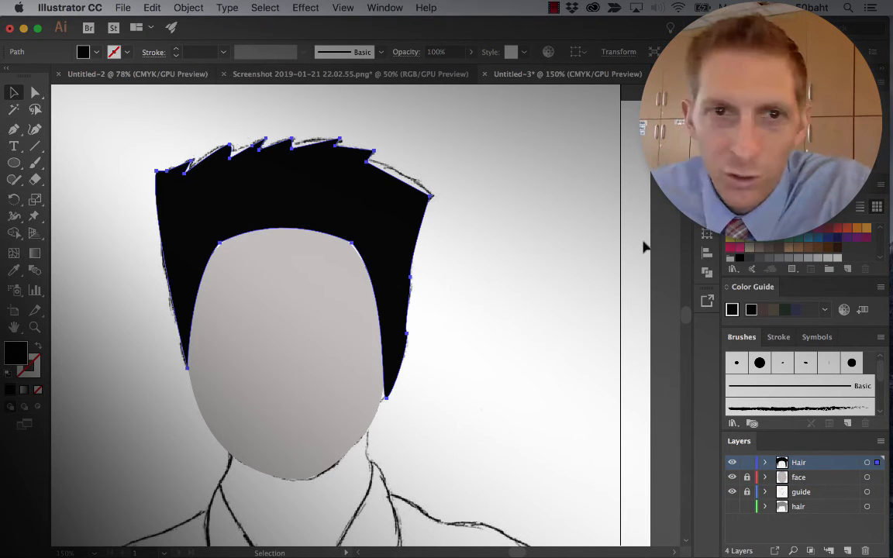
- Nudge the two upper hairline anchors inward and adjust the right anchor's handle so the hair covers the gaps around the face
key(super+equal)
key(super+equal)
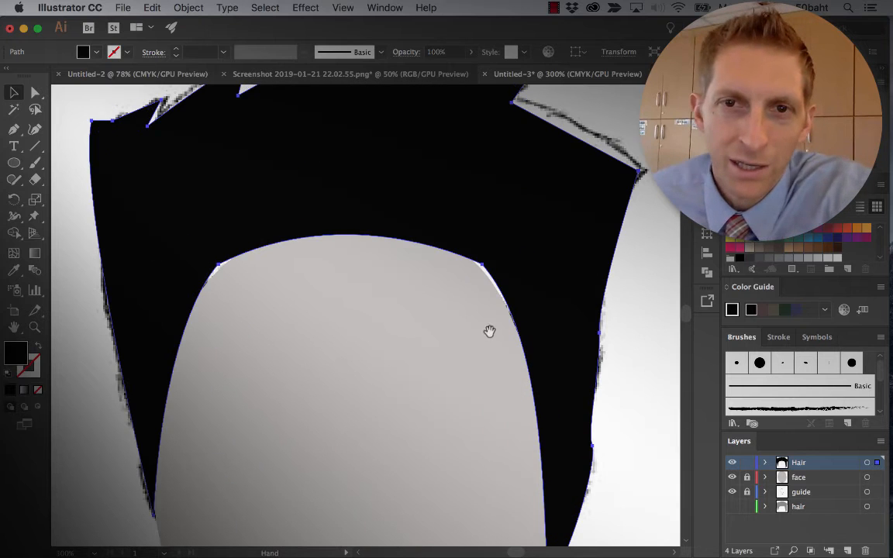
drag(489, 330, 432, 318)
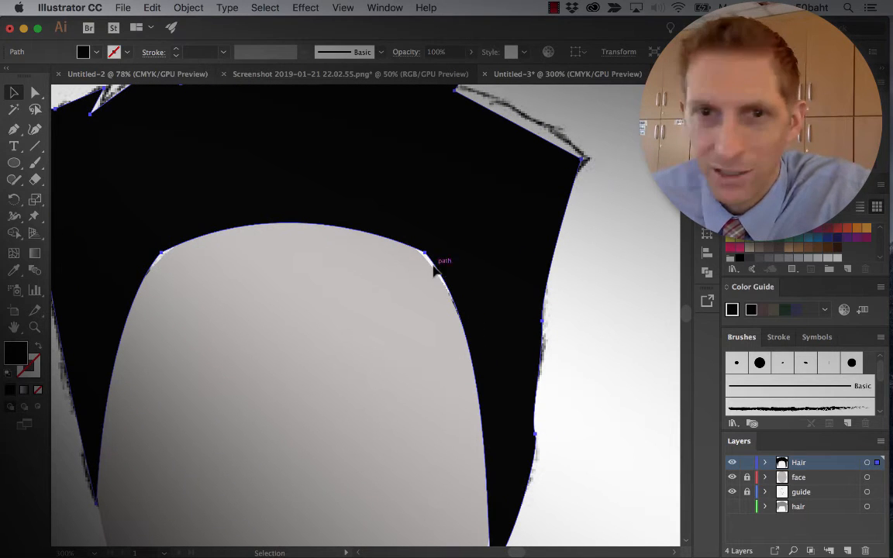
key(a)
click(425, 254)
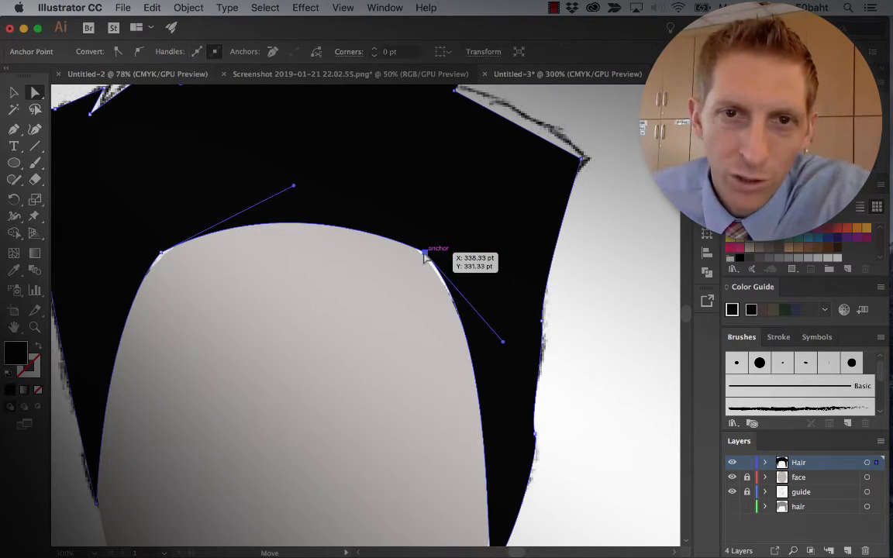
drag(424, 255, 416, 255)
drag(163, 254, 172, 259)
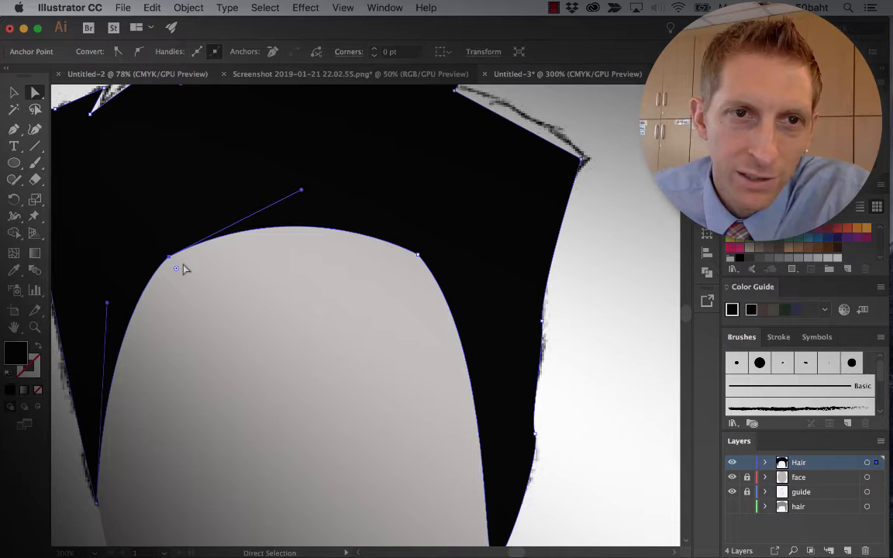
click(588, 350)
click(418, 255)
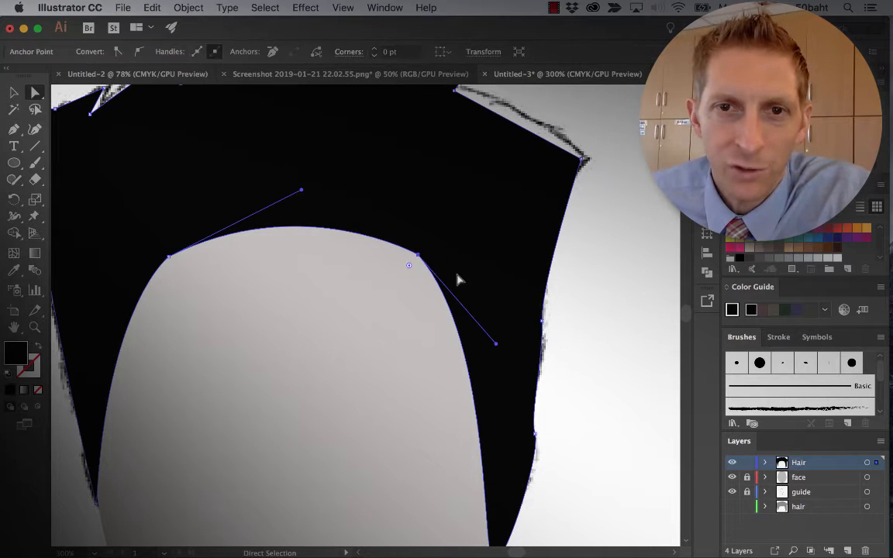
drag(497, 344, 516, 332)
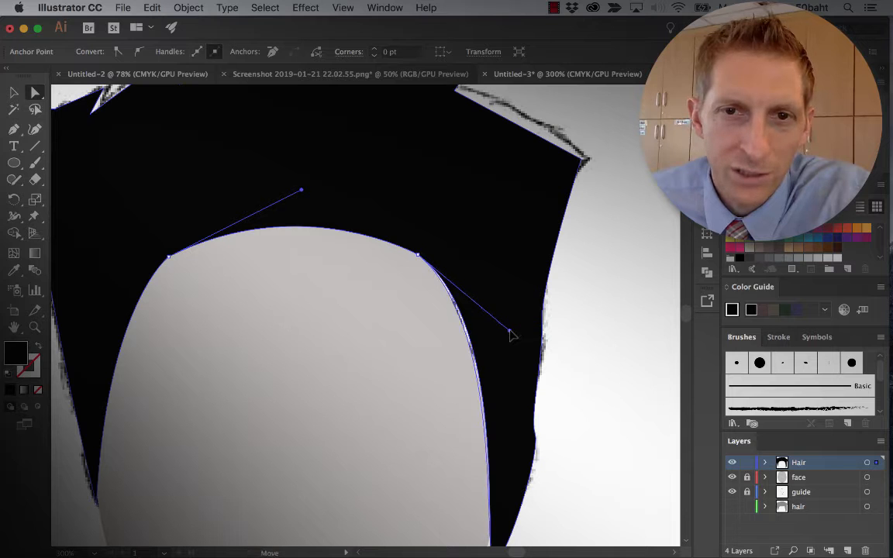
click(596, 329)
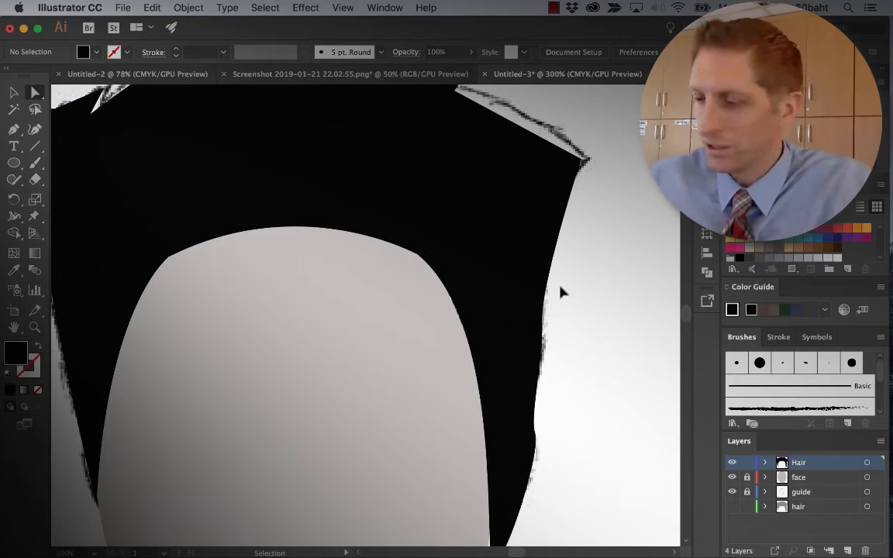
- Add a new layer above the Hair layer and name it "Face Guides"
key(super+minus)
key(super+minus)
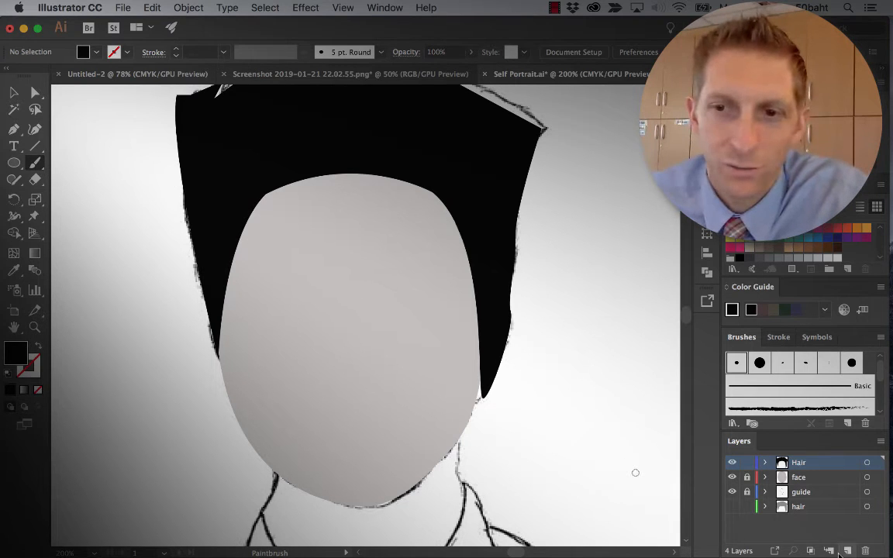
click(847, 550)
double_click(802, 463)
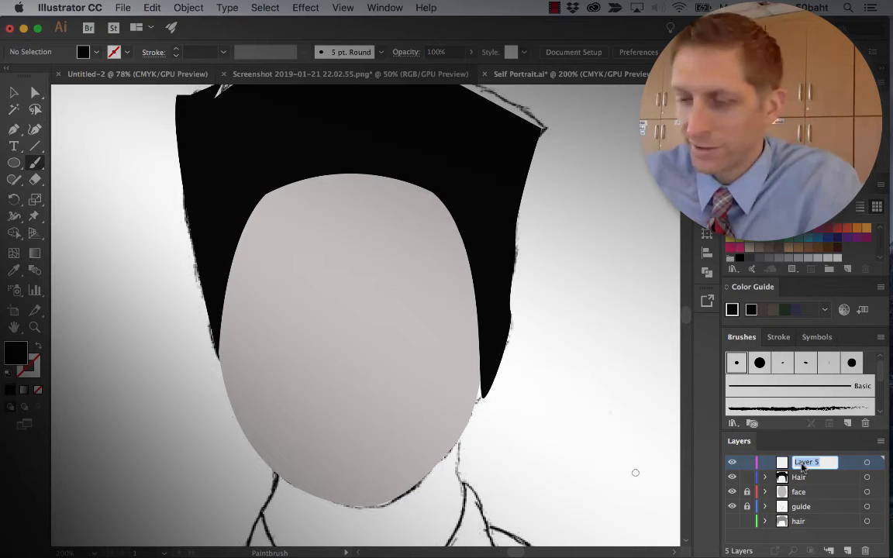
text(Face Guide)
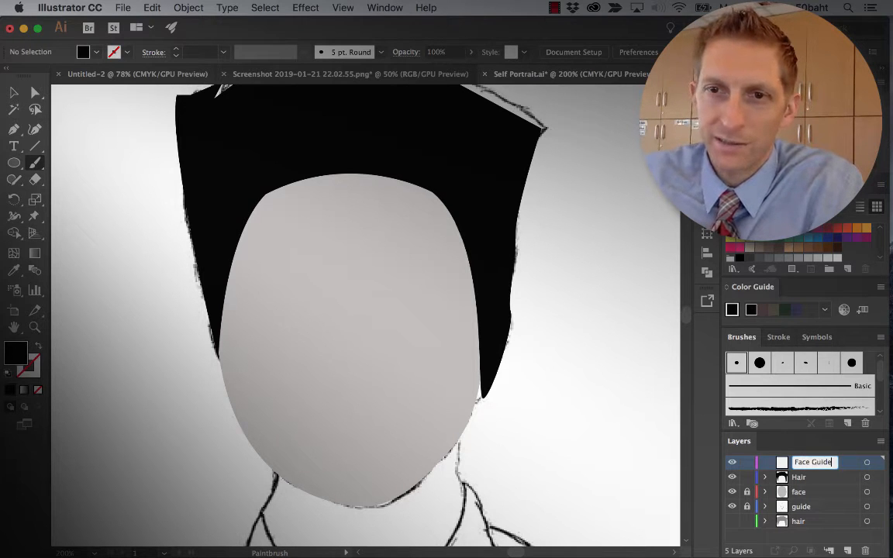
text(s)
key(Return)
- Pick a light blue colour with hue 189° and paint a curved vertical and a curved horizontal guide line across the face
double_click(18, 356)
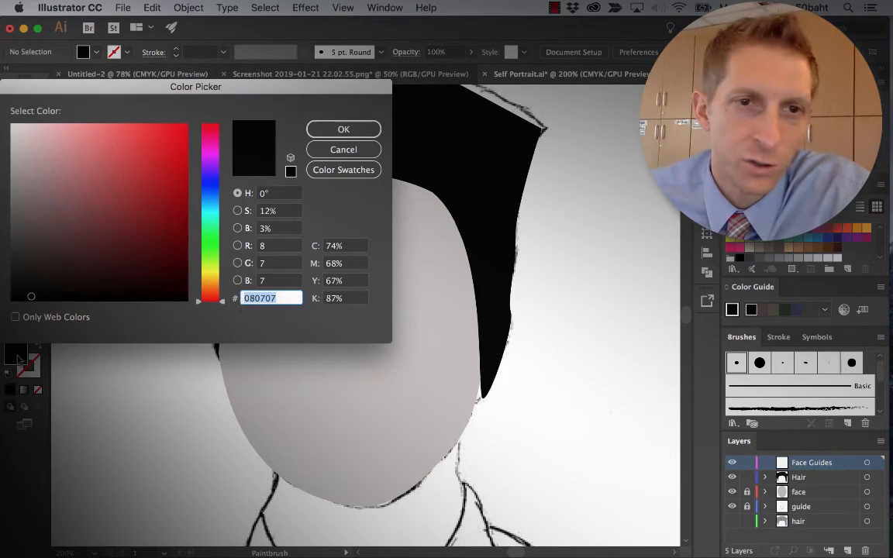
drag(208, 214, 209, 211)
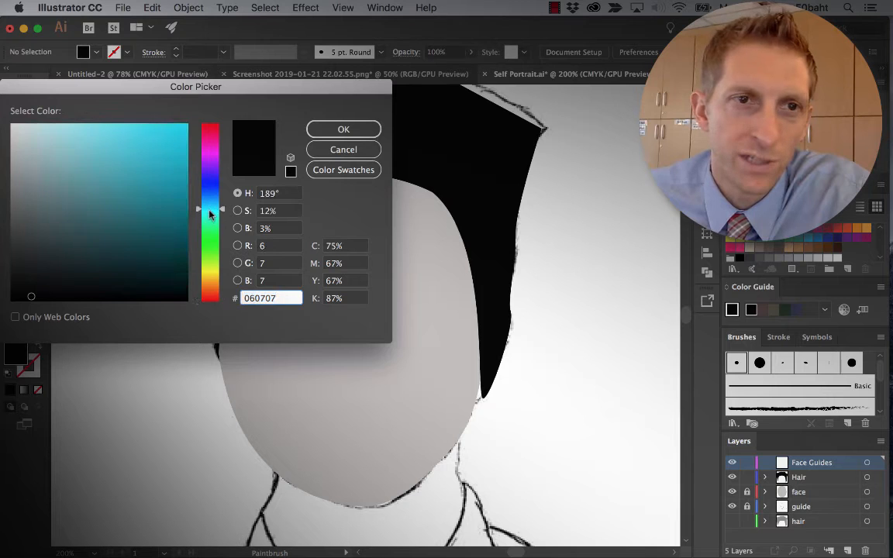
click(84, 163)
drag(84, 164, 106, 149)
click(343, 128)
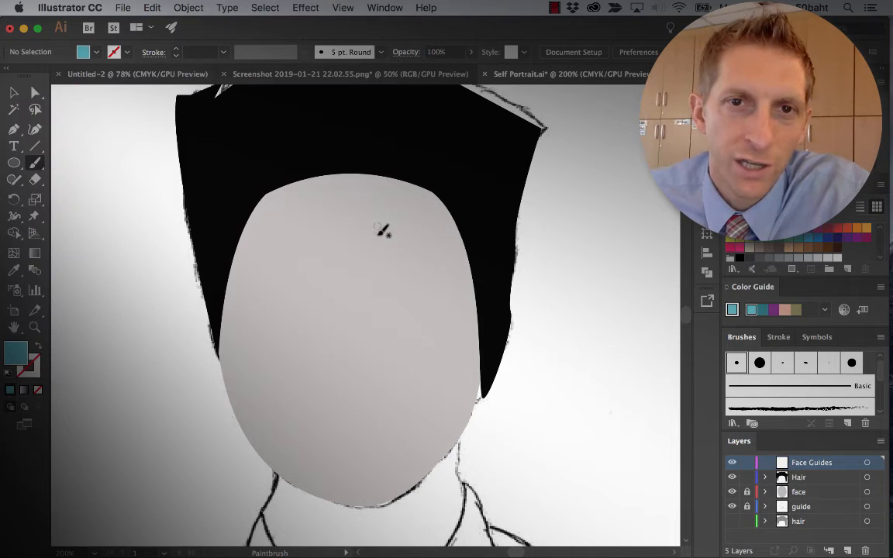
mouse_move(369, 174)
mouse_down()
mouse_move(345, 322)
mouse_move(352, 442)
mouse_up()
key(shift+x)
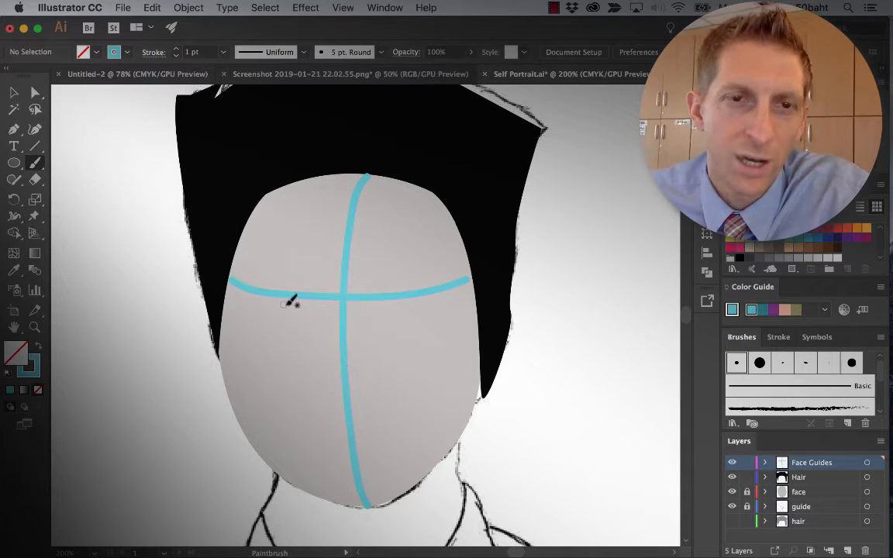
- Set the stroke weight of both face guide lines to 0.25 pt and lock the Face Guides layer
key(v)
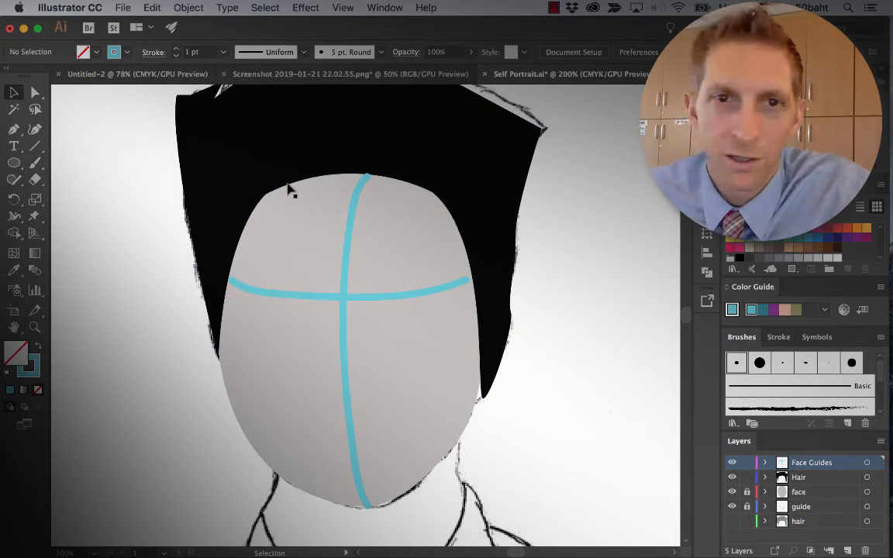
click(350, 233)
shift+click(302, 299)
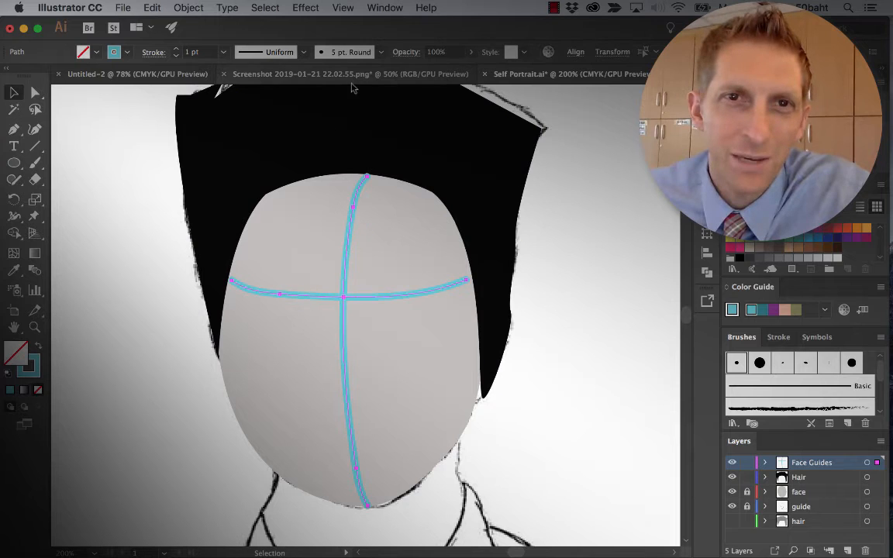
click(223, 53)
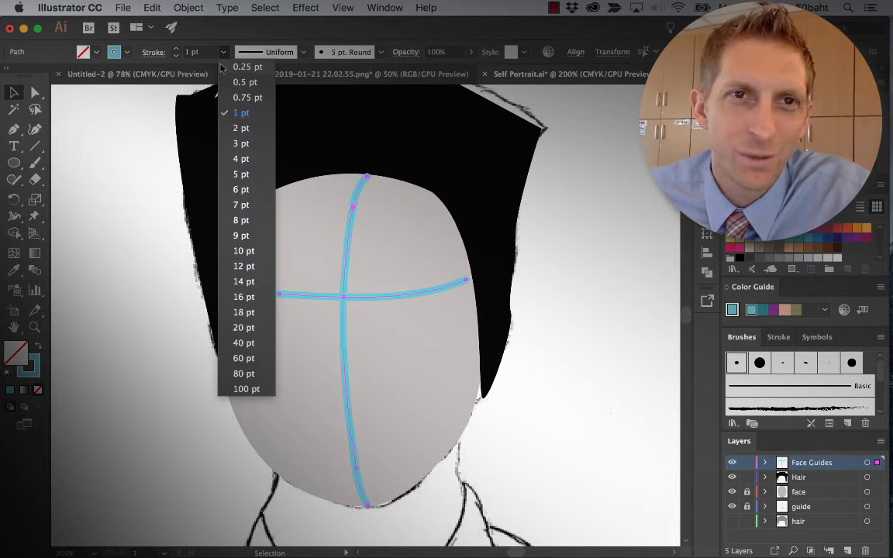
click(237, 68)
click(248, 200)
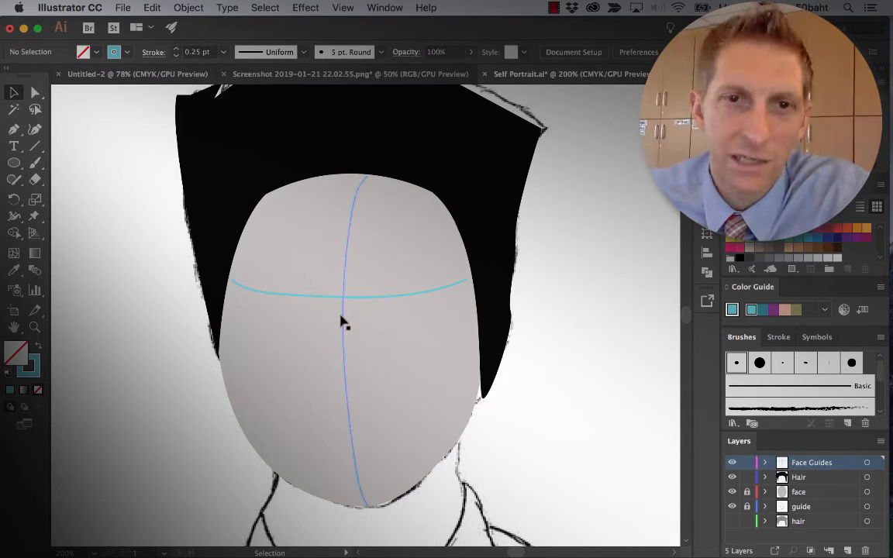
click(344, 297)
click(746, 462)
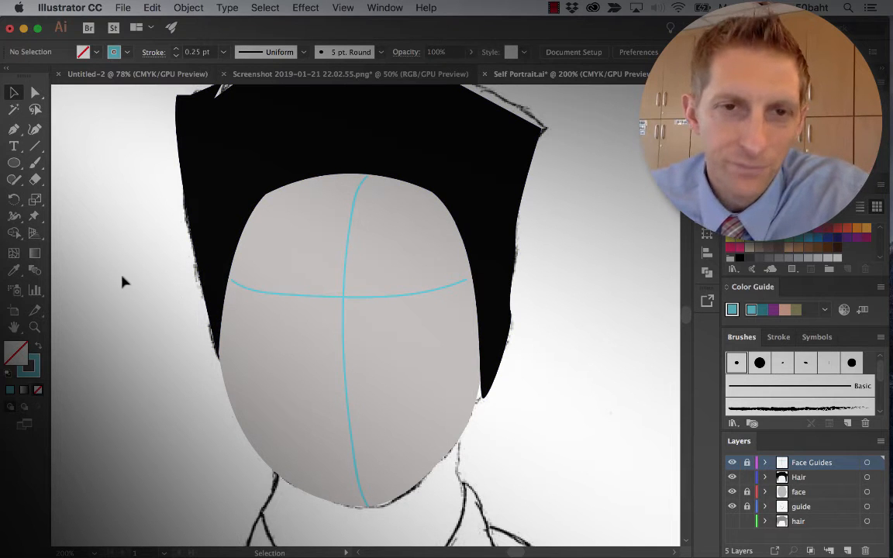
- Add a new layer above the Face Guides layer for Paintbrush strokes
key(super+equal)
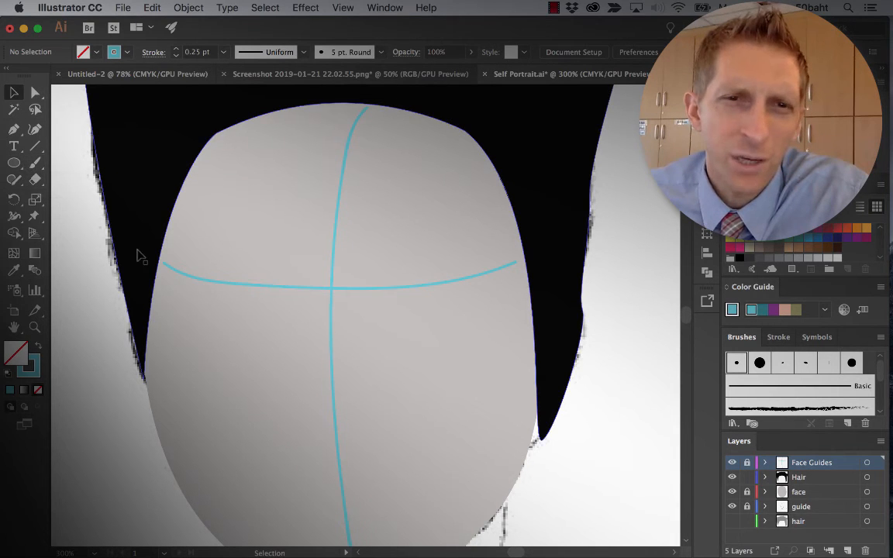
scroll(138, 255, up, 2)
key(b)
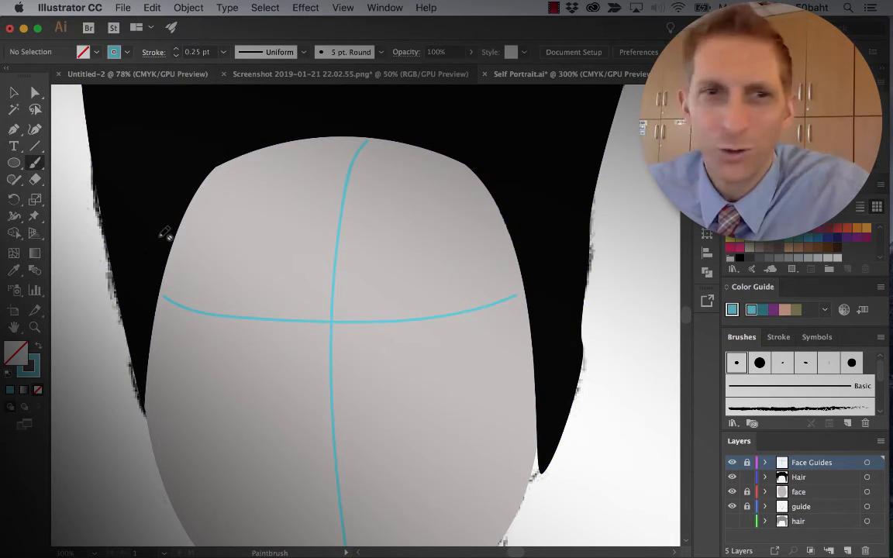
click(847, 551)
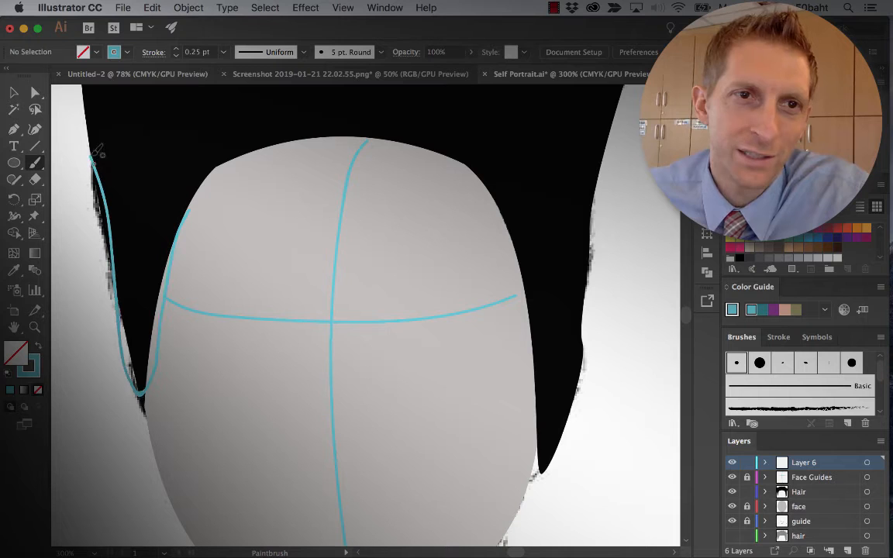
drag(90, 153, 105, 175)
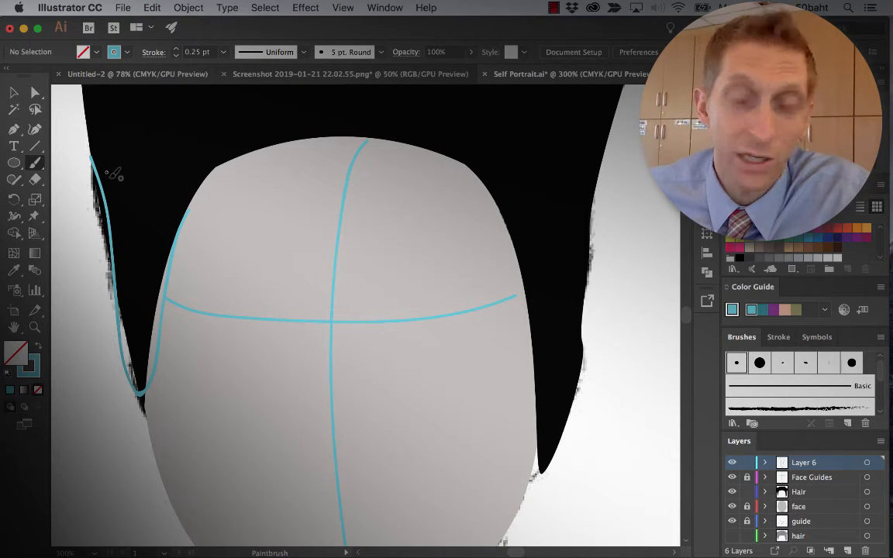
key(super+z)
key(super+minus)
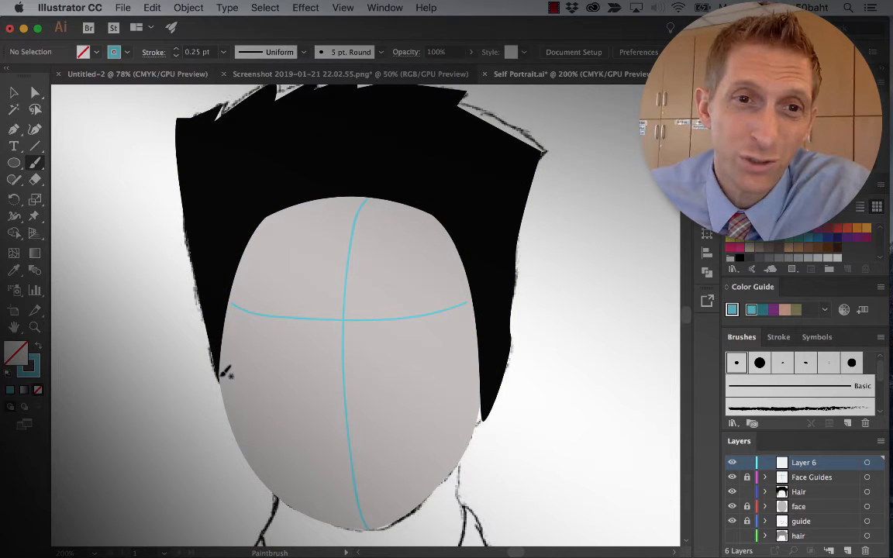
- Paint a freehand blue outline around the hair with the Paintbrush, including the inner hairline, closing it at the left temple
mouse_move(225, 374)
mouse_down()
mouse_move(202, 264)
mouse_move(197, 165)
mouse_up()
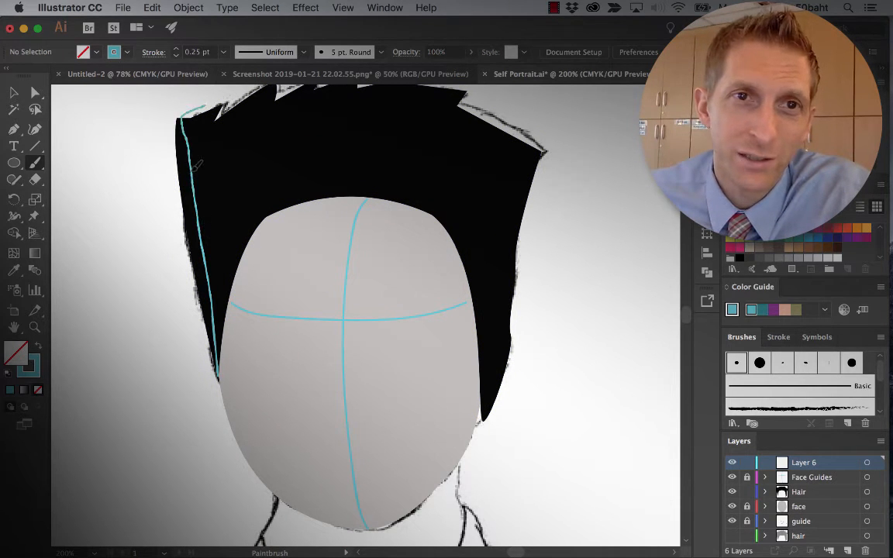
mouse_move(200, 107)
mouse_down()
mouse_move(276, 92)
mouse_move(375, 88)
mouse_move(441, 94)
mouse_move(550, 140)
mouse_move(500, 399)
mouse_up()
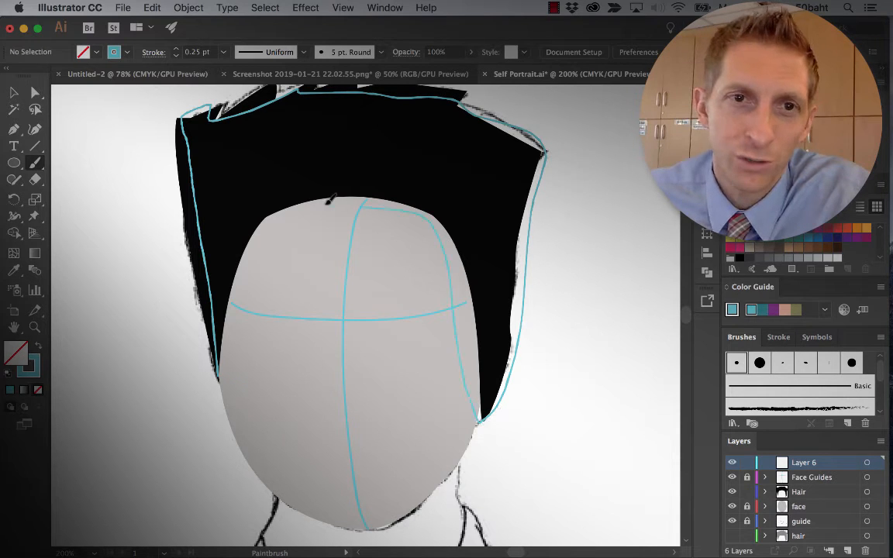
drag(219, 372, 221, 371)
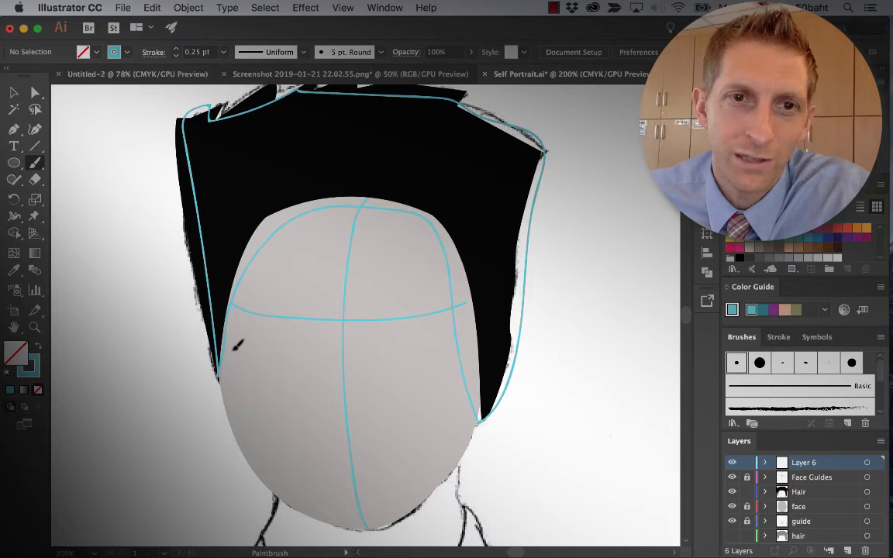
- Try a purple-blue fill on the black hair shape and undo it
key(v)
click(281, 167)
key(shift+x)
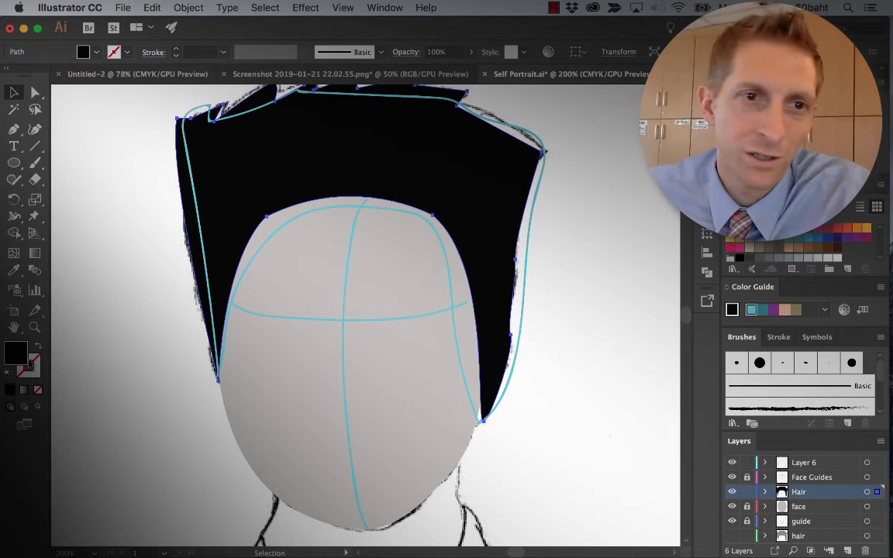
double_click(17, 353)
click(210, 181)
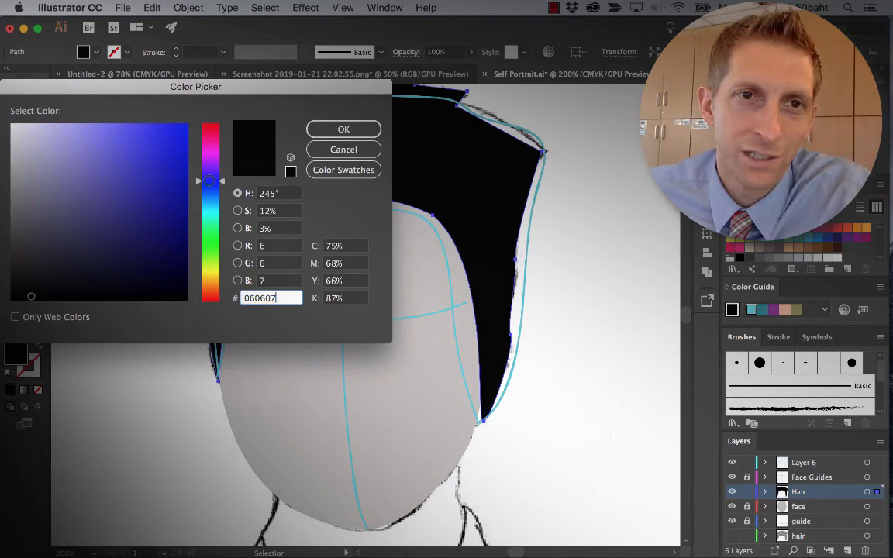
click(113, 182)
click(343, 130)
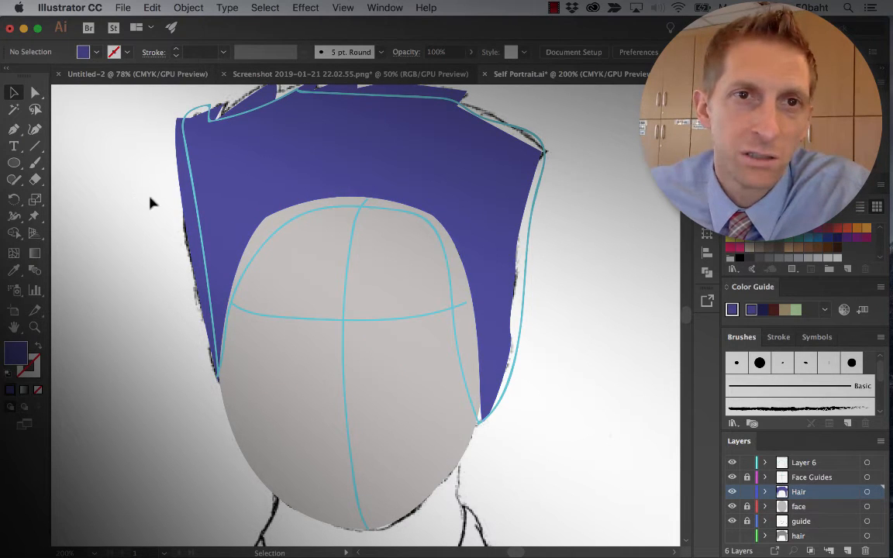
key(super+z)
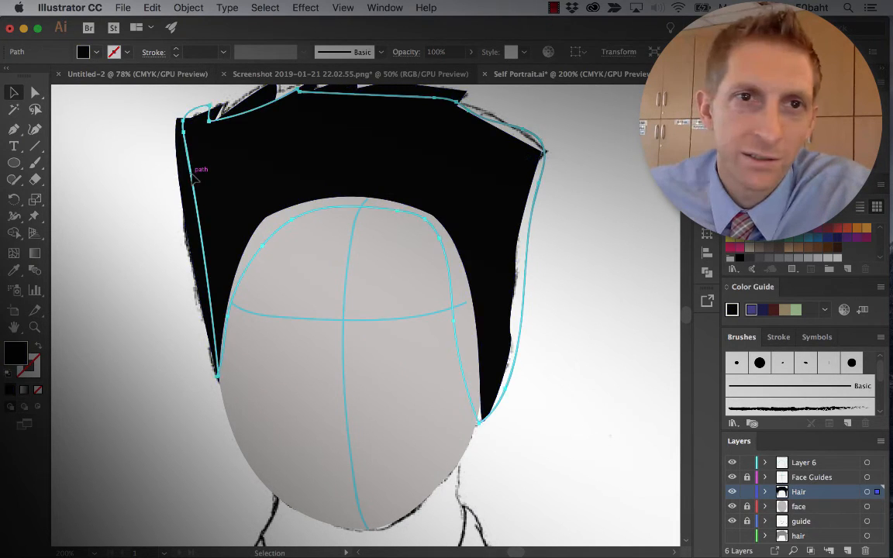
- Fill the Paintbrush hair outline on Layer 6 with blue 2262AF
click(190, 169)
double_click(13, 352)
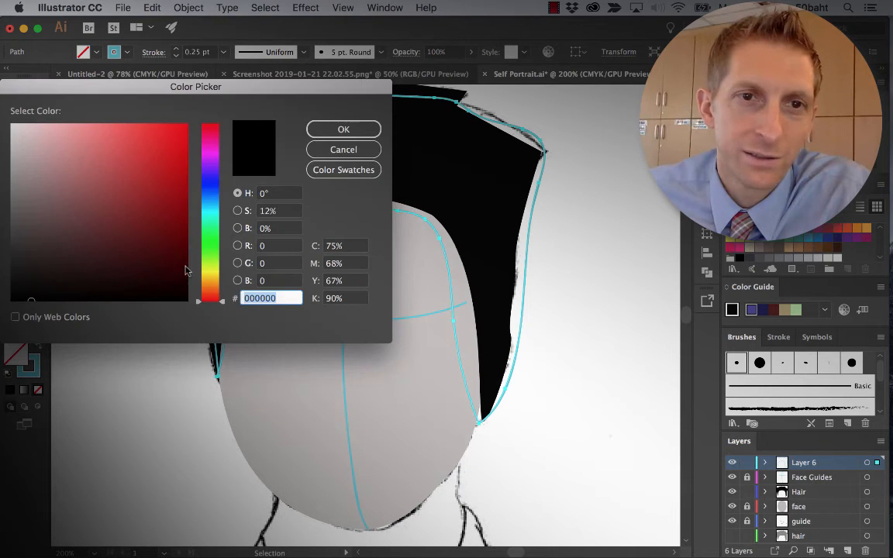
click(210, 195)
click(154, 180)
click(343, 129)
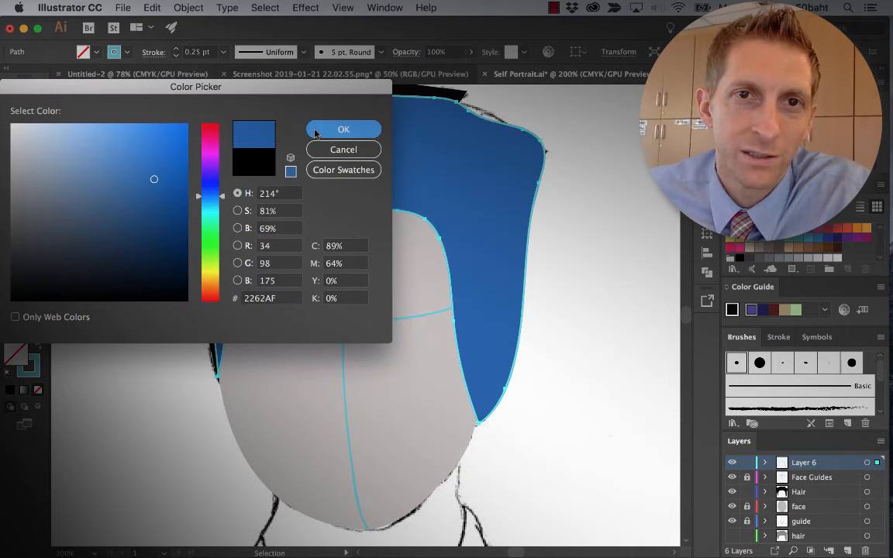
click(589, 278)
key(a)
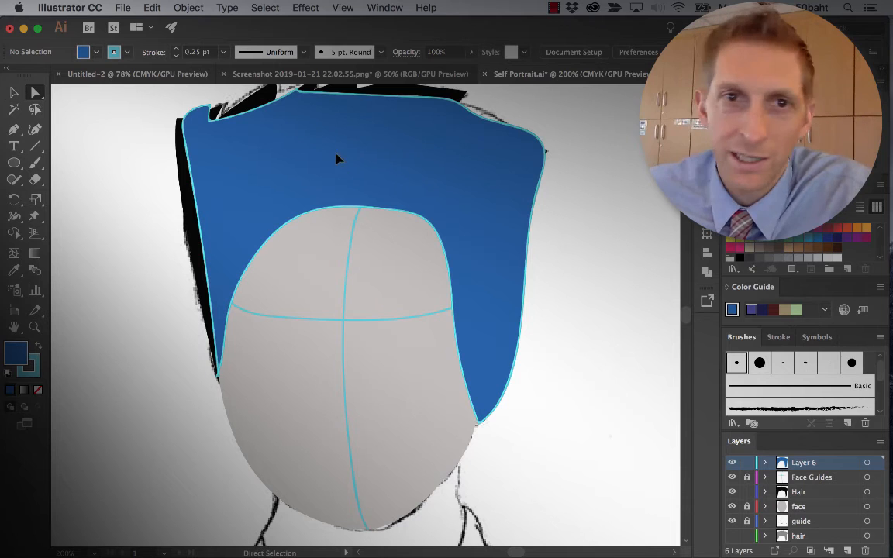
- Reshape the inner hairline of the blue painted hair with Direct Selection and delete the painted shape
click(338, 154)
mouse_move(301, 217)
mouse_down()
mouse_move(294, 223)
mouse_move(304, 230)
mouse_up()
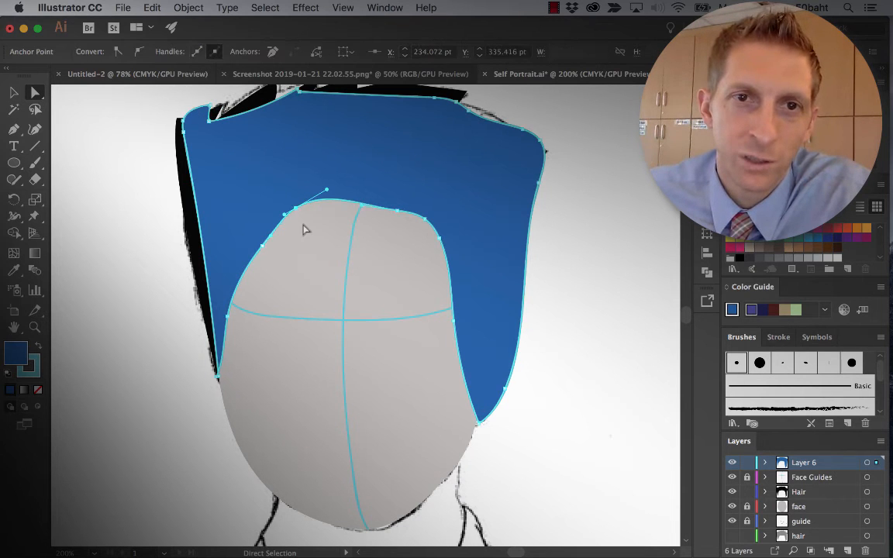
drag(364, 204, 373, 191)
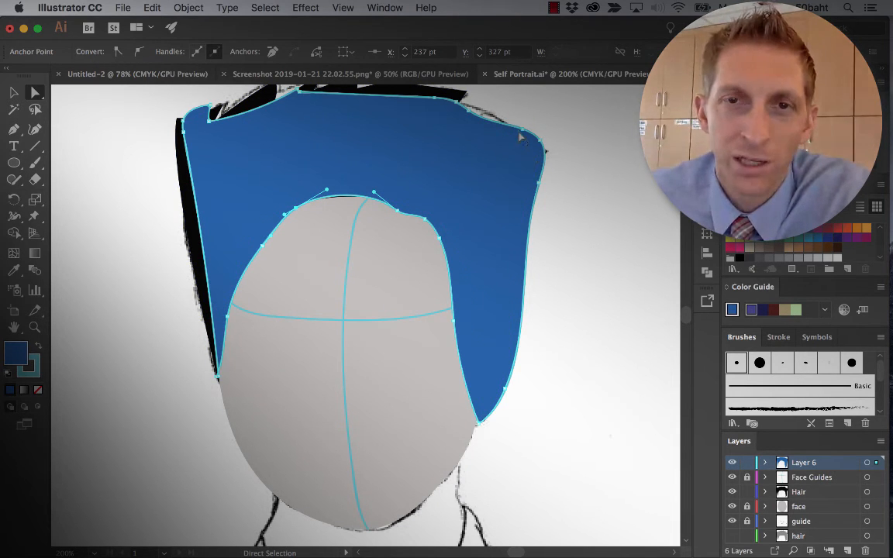
click(496, 178)
key(Delete)
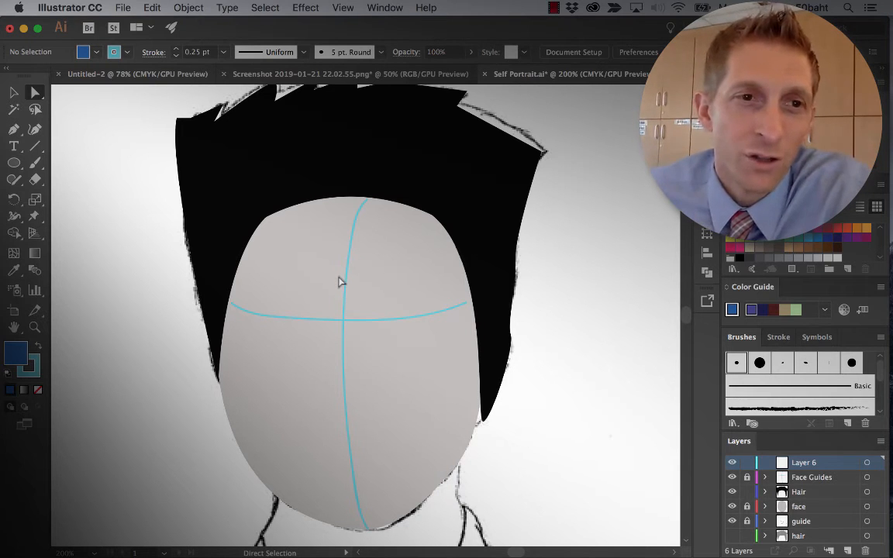
- Draw a blue ellipse over the sketched eye on the right side of the face and delete it
click(18, 163)
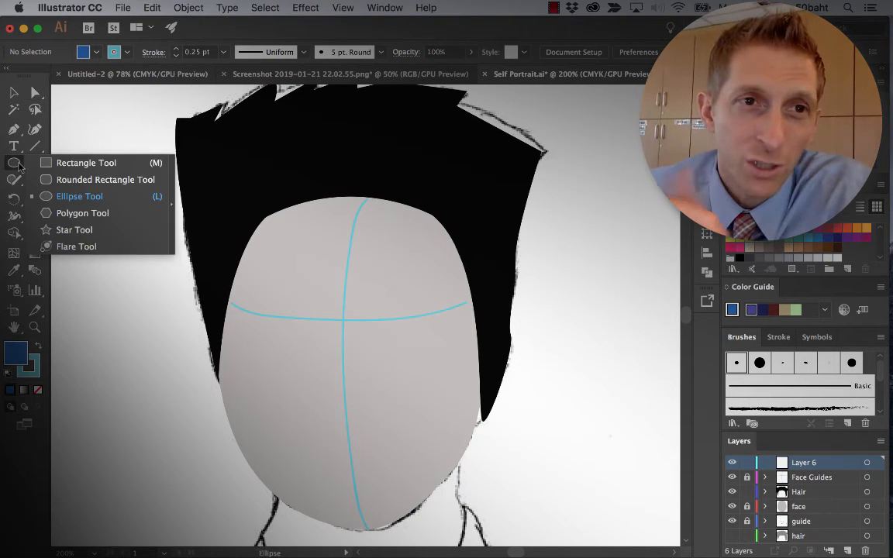
click(102, 179)
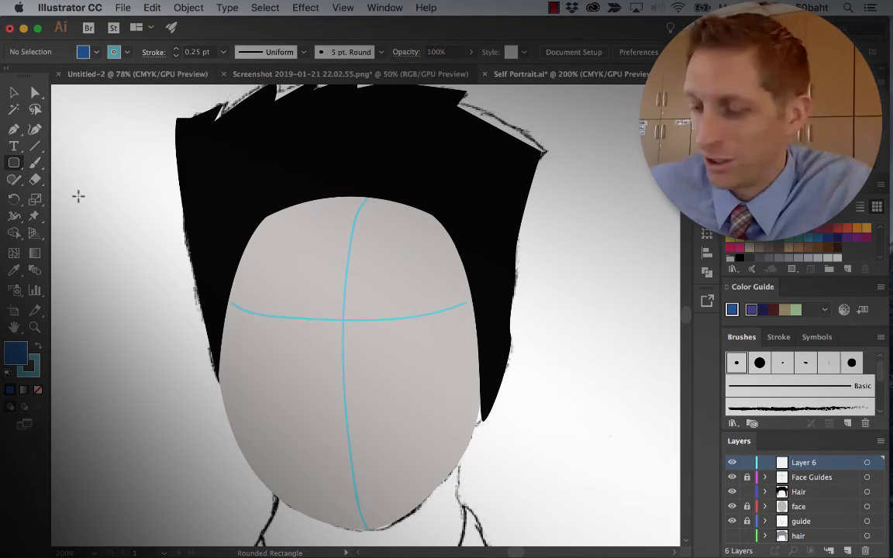
key(v)
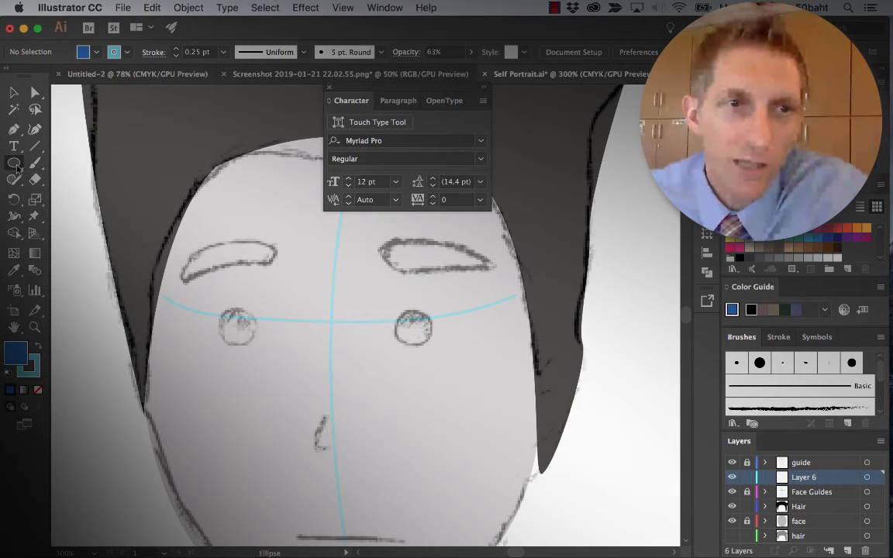
click(14, 162)
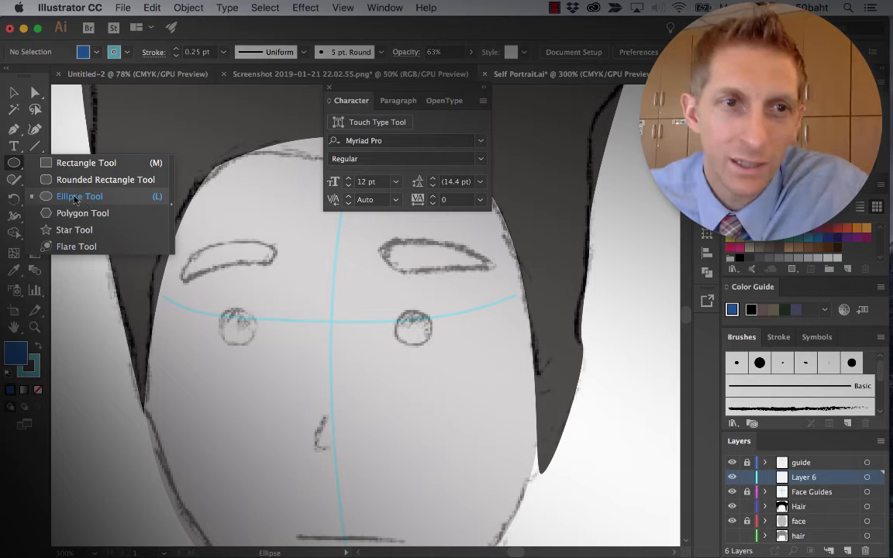
drag(393, 312, 434, 346)
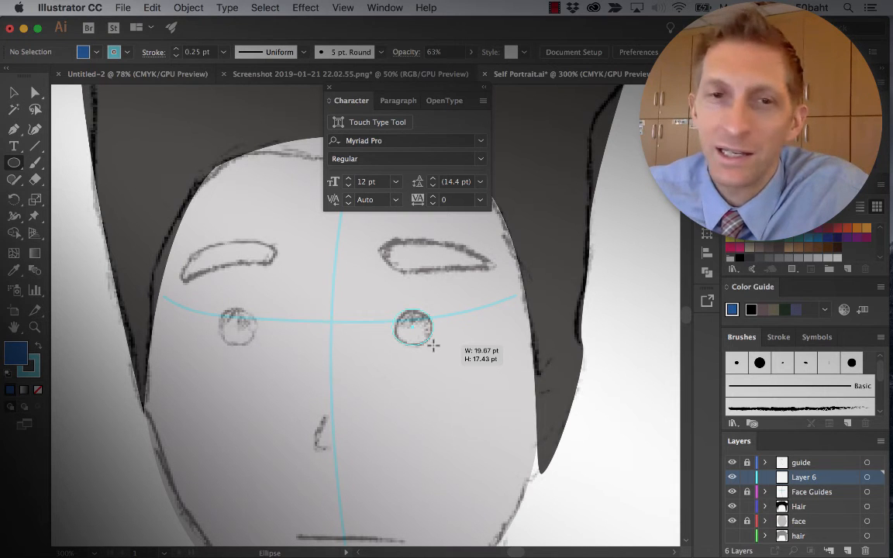
drag(434, 346, 436, 345)
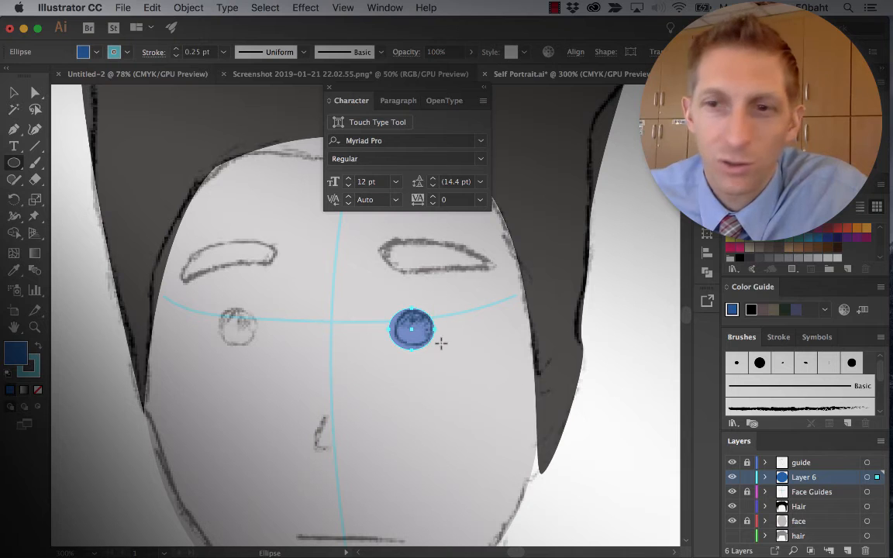
key(Delete)
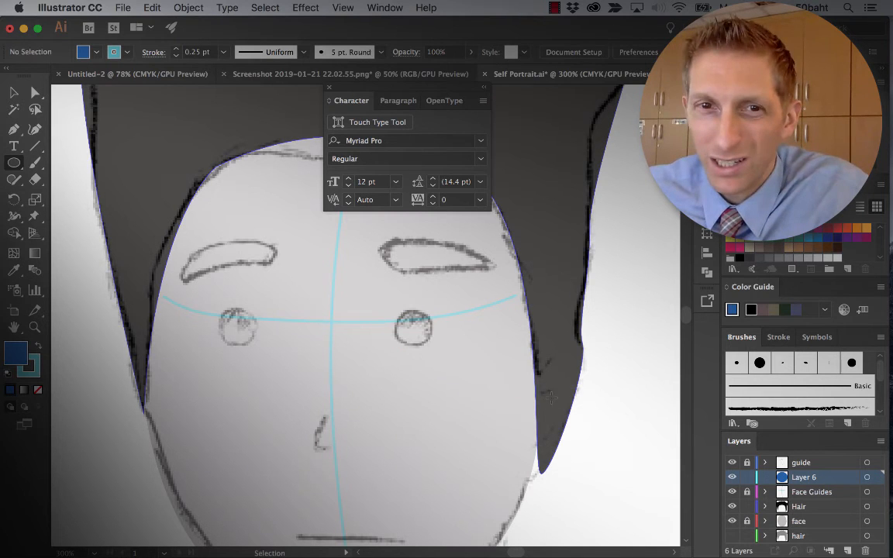
- Add a layer named Eyes above Layer 6 and hide the guide layer
click(847, 551)
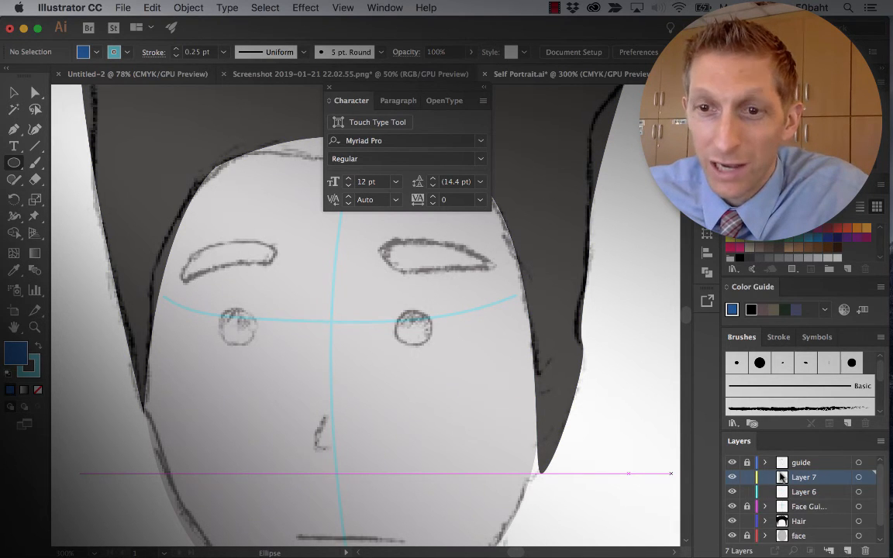
click(747, 462)
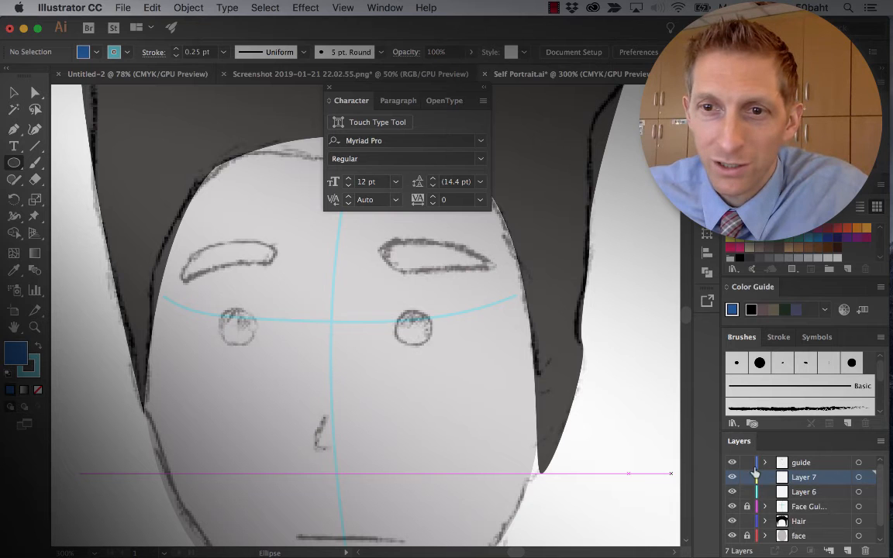
click(732, 462)
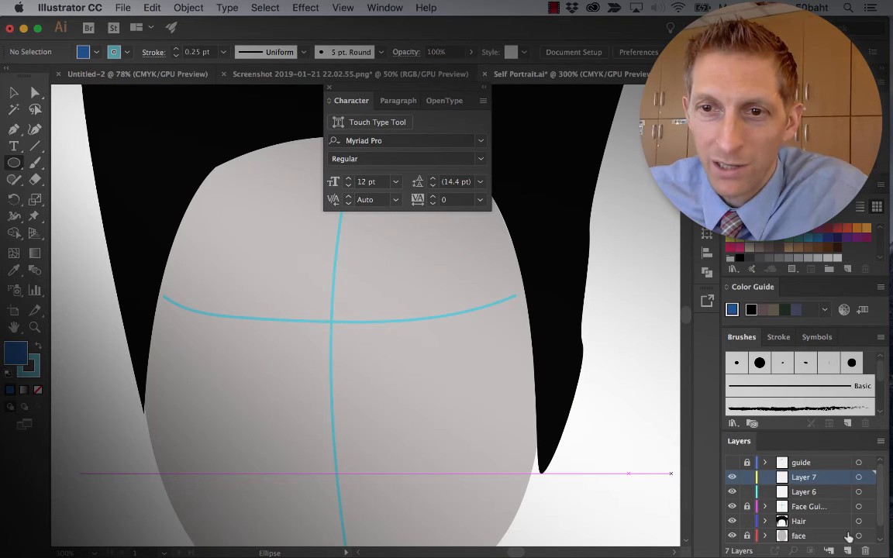
double_click(806, 479)
text(Eyes)
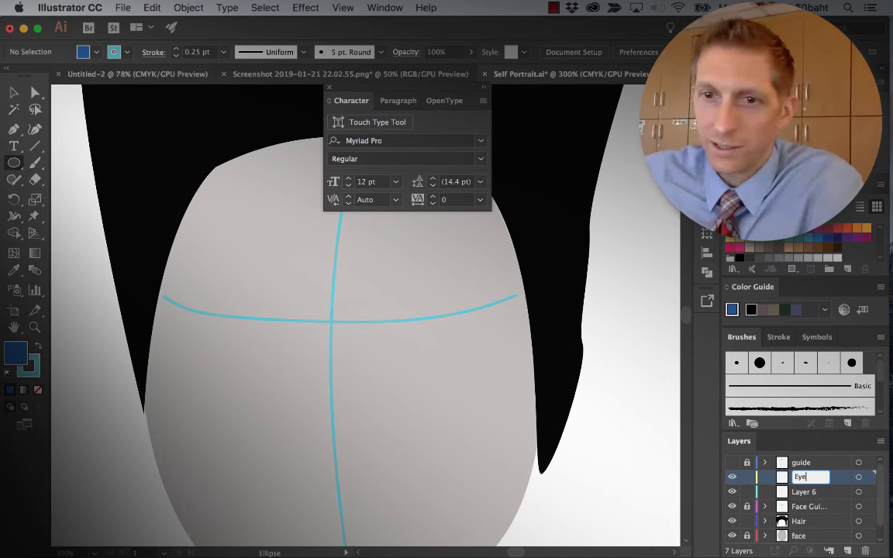
key(Return)
- Draw an eyeball ellipse on the horizontal guide, right of the vertical one, and fill it with off-white F0F2F4
drag(435, 349, 388, 308)
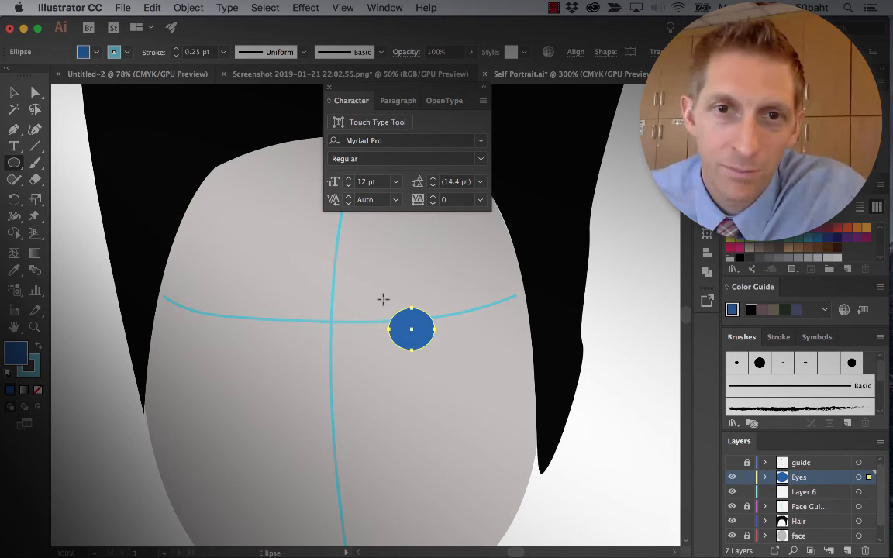
key(v)
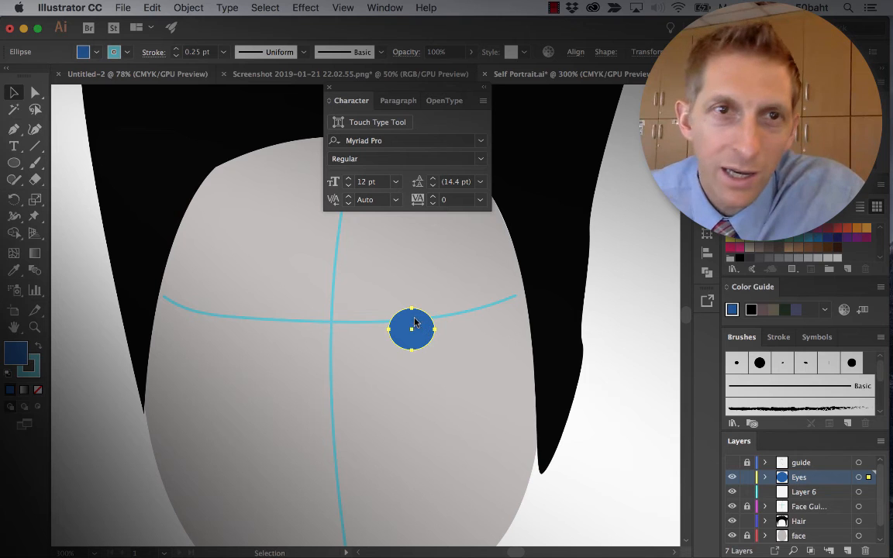
double_click(16, 355)
drag(45, 166, 14, 130)
click(446, 368)
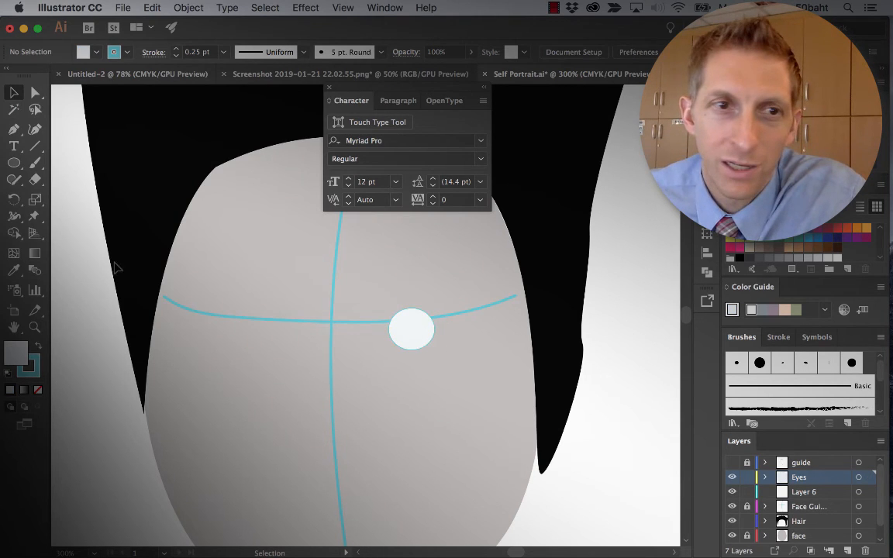
- Draw a narrow upright ellipse inside the eyeball as the iris and remove its stroke
click(15, 163)
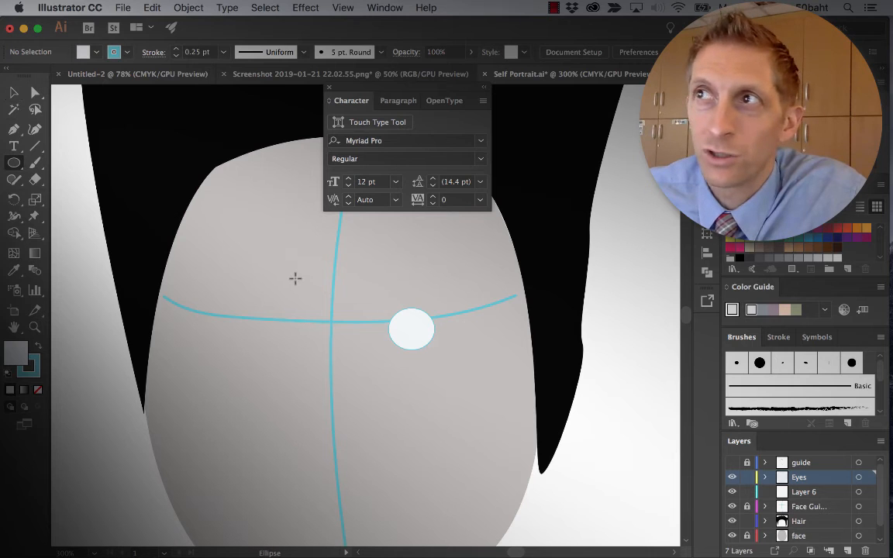
drag(394, 320, 427, 351)
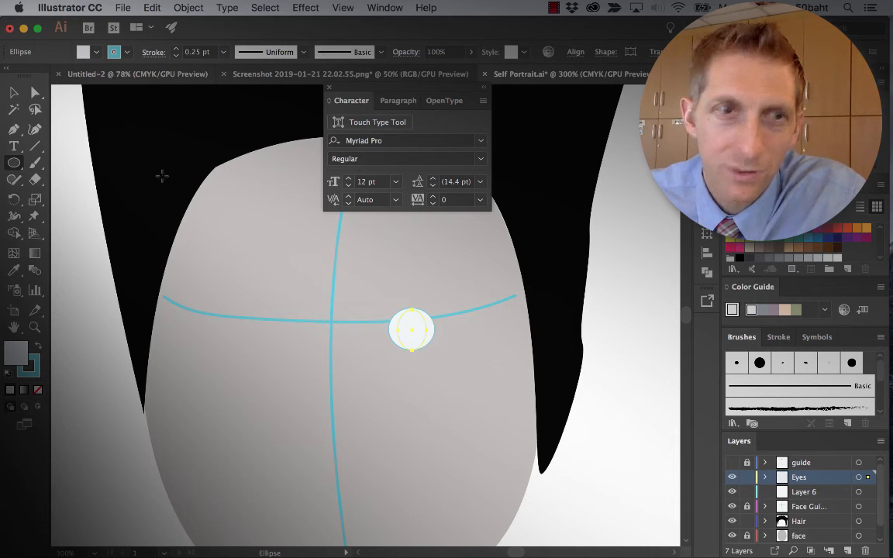
click(31, 367)
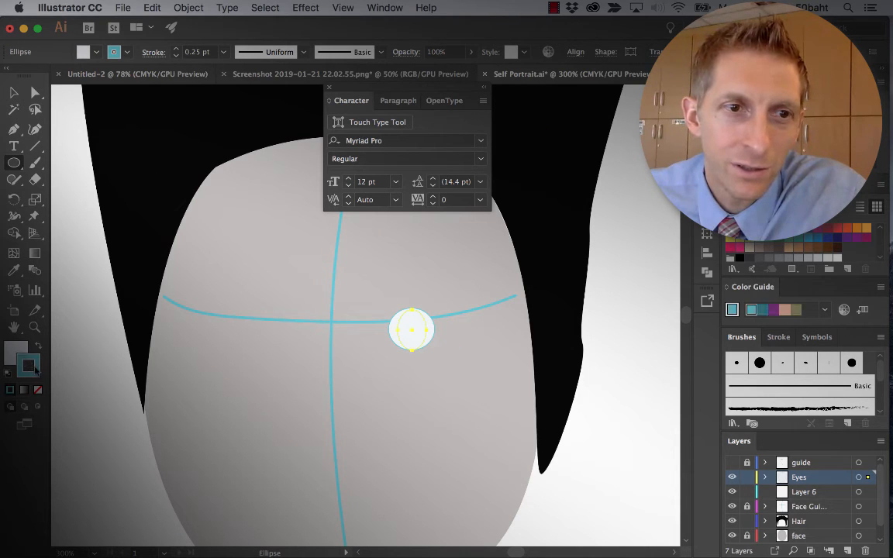
click(37, 390)
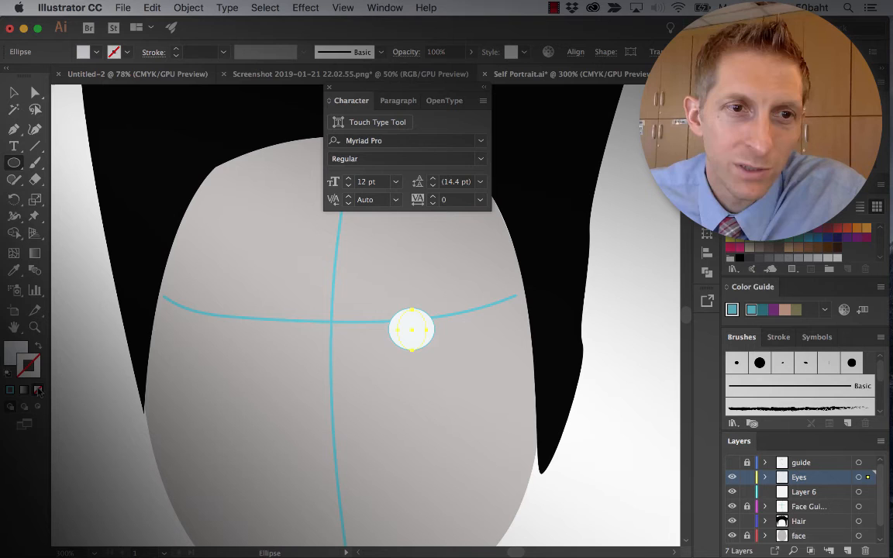
- Fill the iris ellipse with medium blue 3C7AA5 and deselect it
double_click(18, 351)
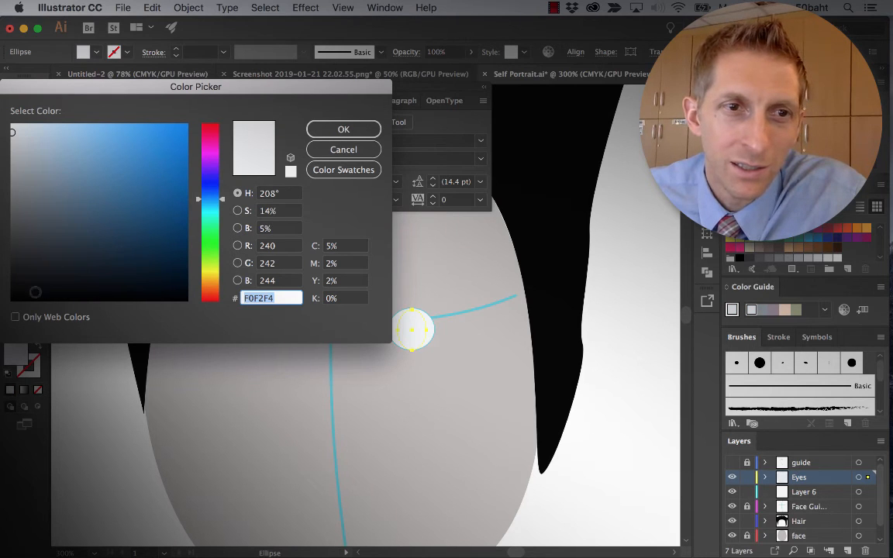
text(09090A)
click(157, 213)
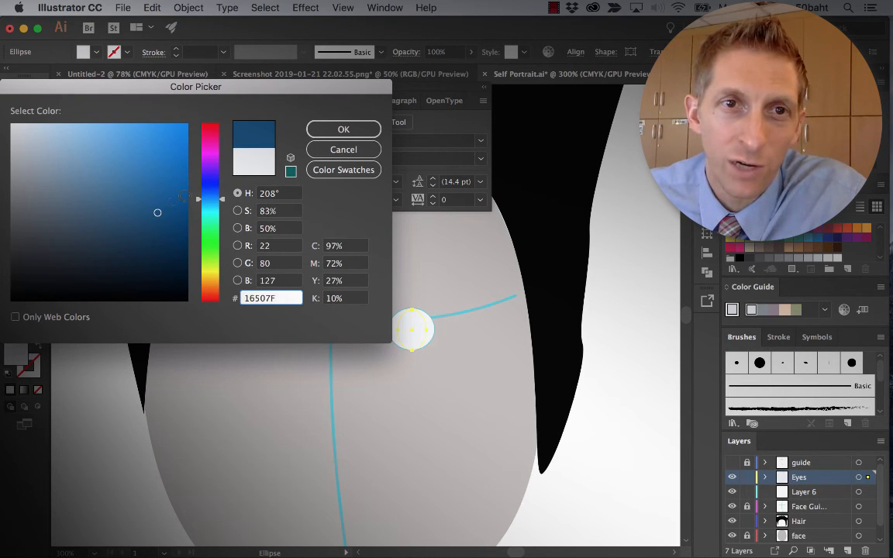
drag(207, 197, 206, 200)
click(150, 237)
mouse_move(150, 236)
mouse_down()
mouse_move(148, 196)
mouse_move(124, 185)
mouse_up()
click(343, 129)
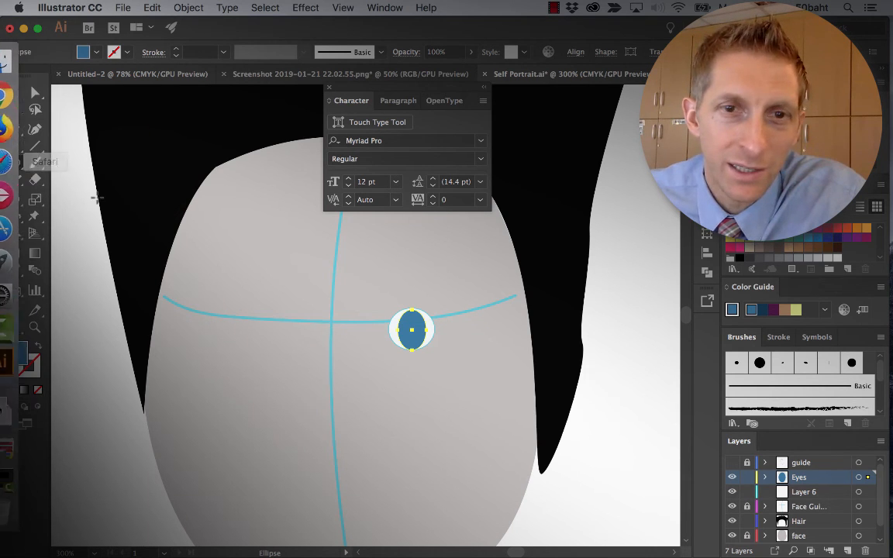
key(v)
click(367, 372)
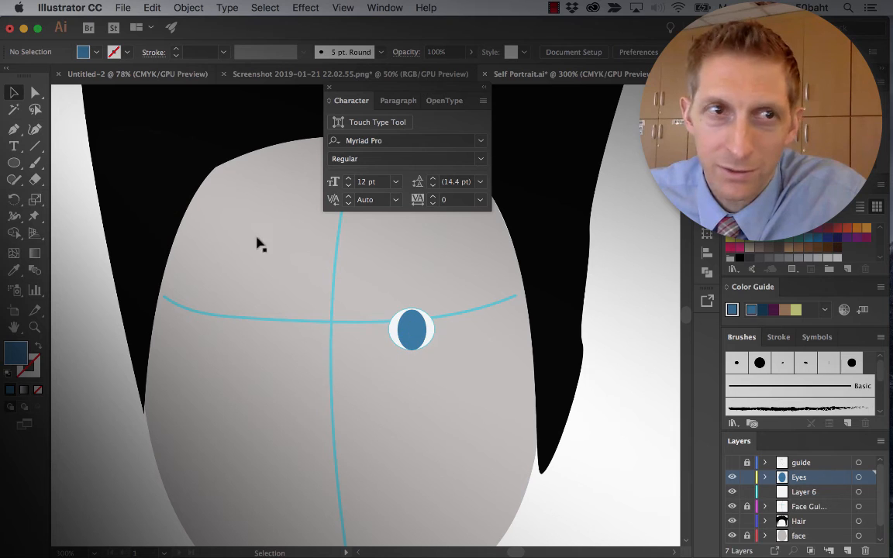
- Draw a small circle in the lower part of the blue iris as the pupil
click(16, 163)
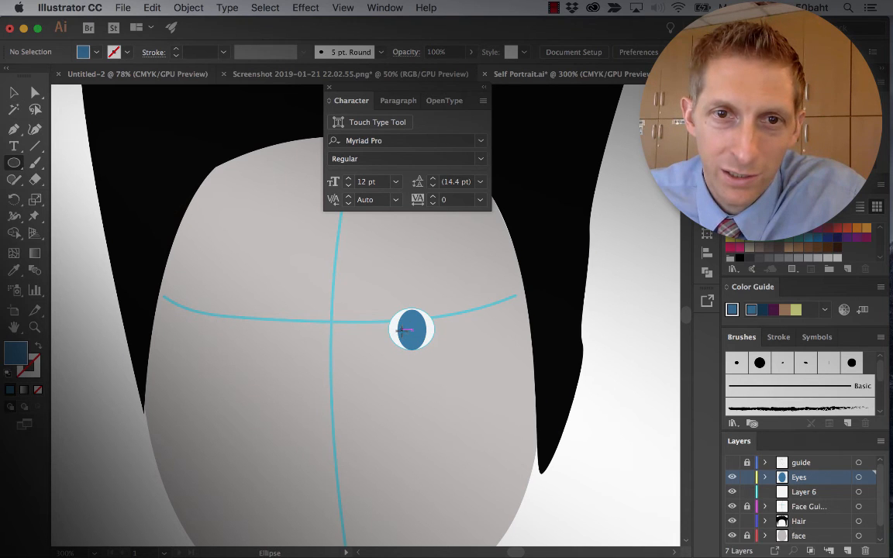
drag(402, 332, 416, 346)
click(14, 94)
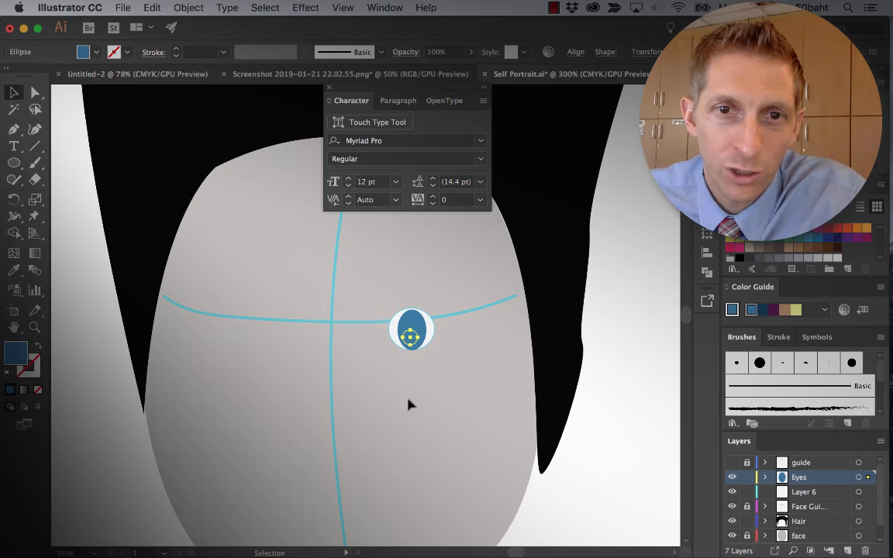
click(410, 403)
- Fill the pupil circle with black 000000 and move it slightly up toward the iris's right edge
click(411, 337)
double_click(17, 353)
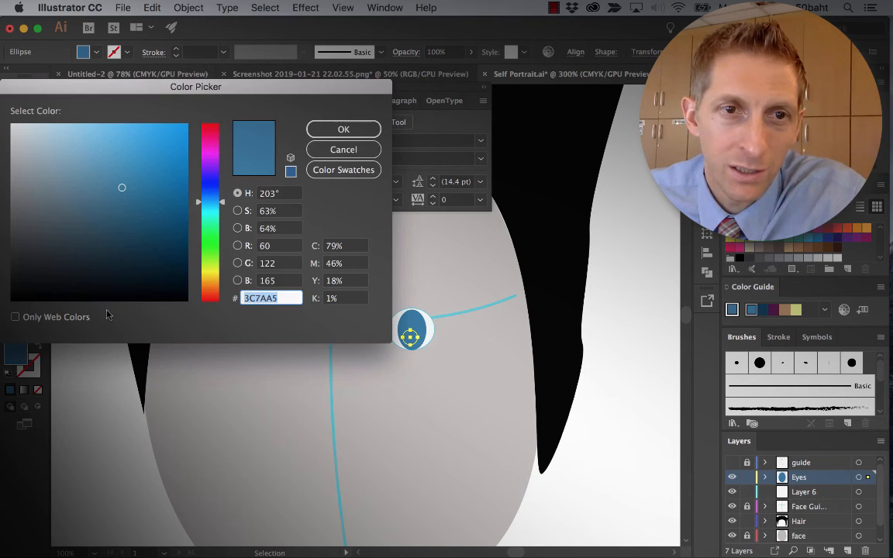
text(000000)
click(343, 129)
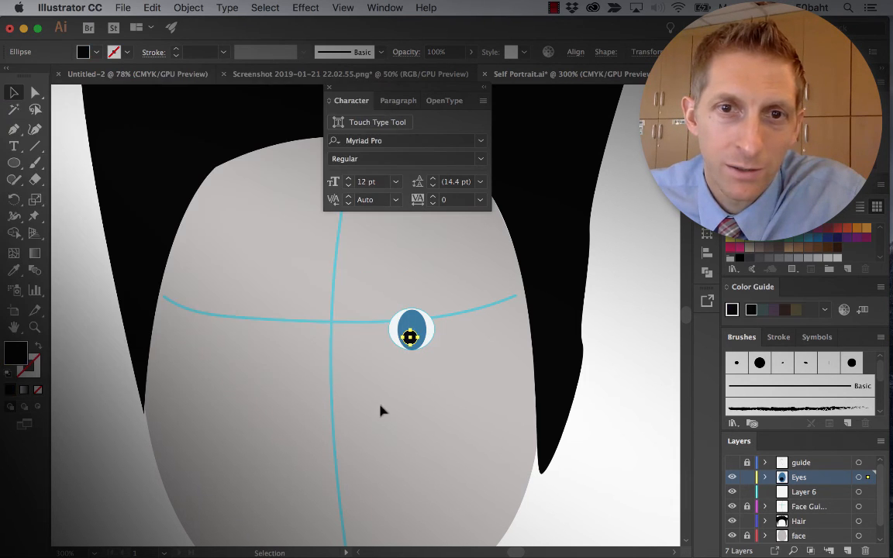
drag(410, 338, 418, 330)
click(410, 345)
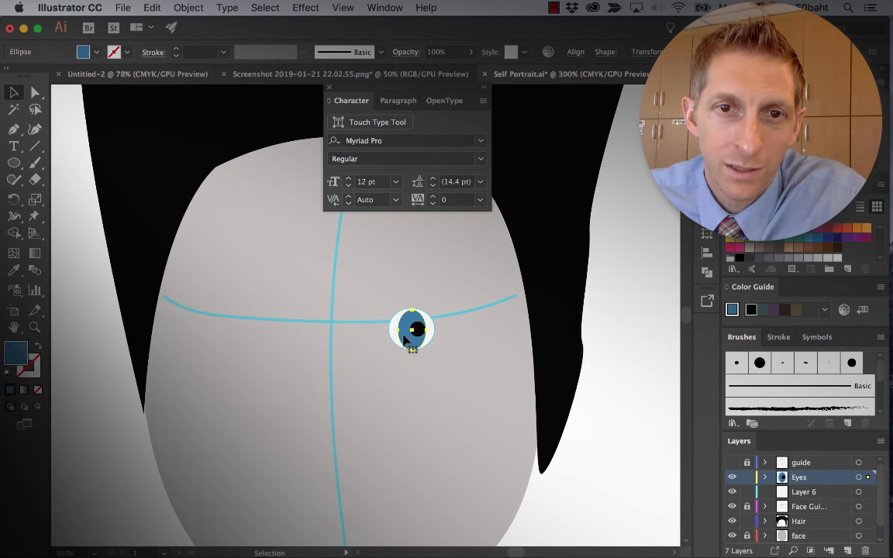
key(a)
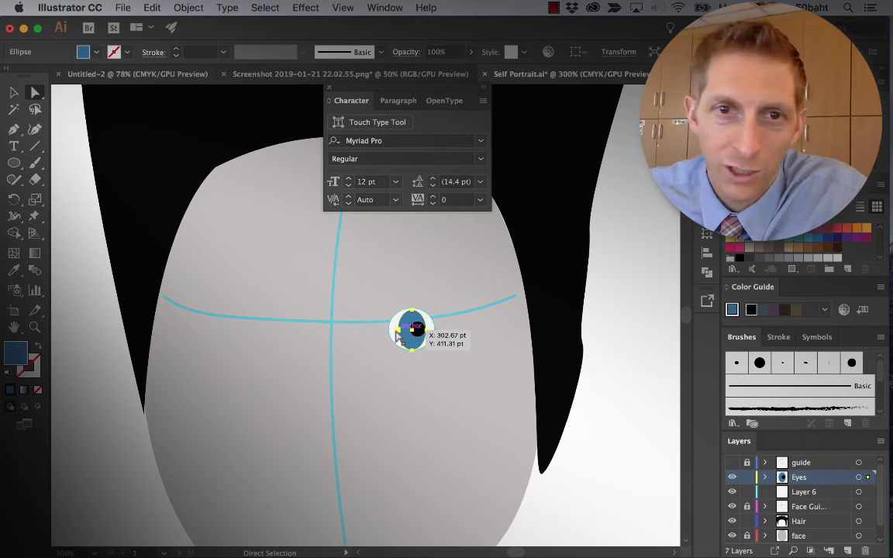
click(397, 331)
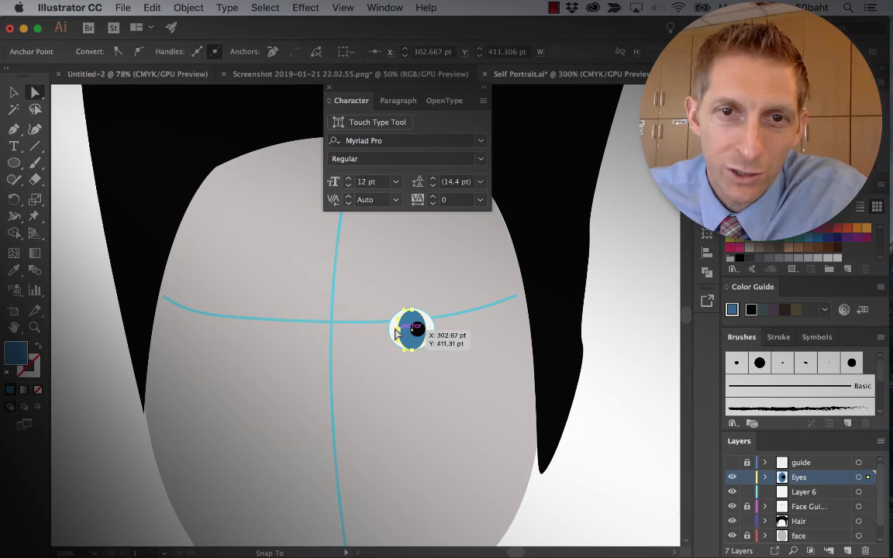
click(419, 386)
click(417, 336)
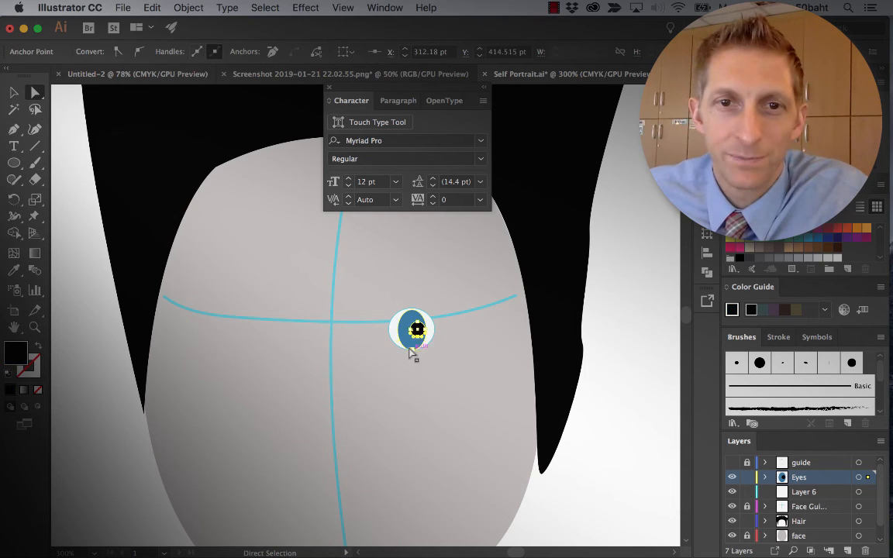
click(425, 332)
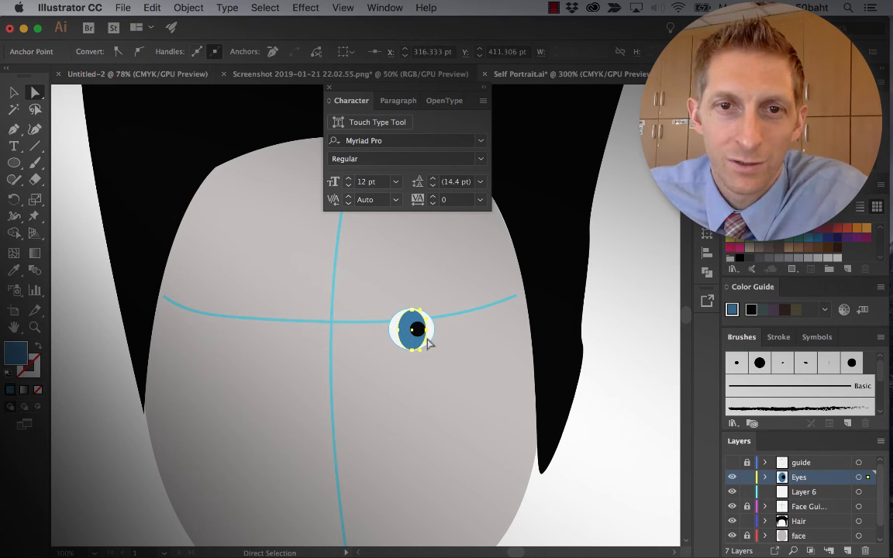
click(432, 382)
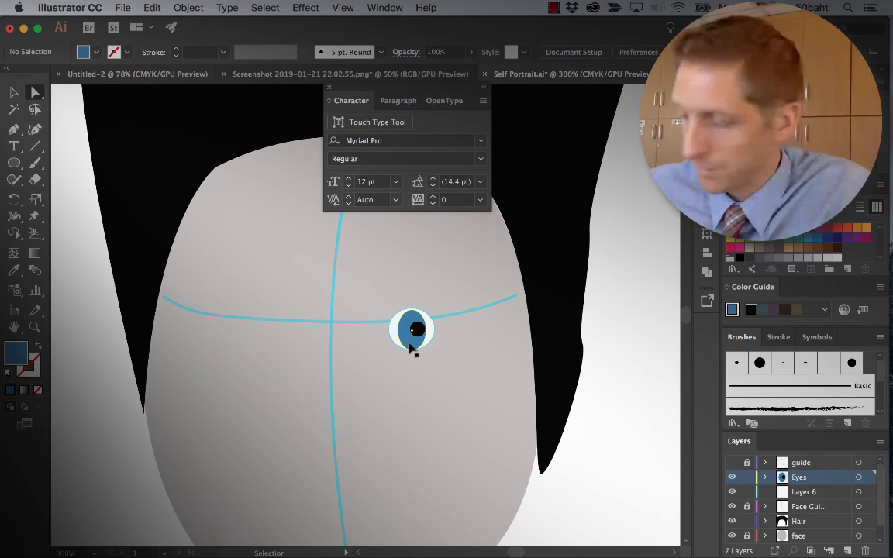
- Remove the light blue stroke from the off-white eyeball ellipse
key(super+equal)
key(super+equal)
key(super+equal)
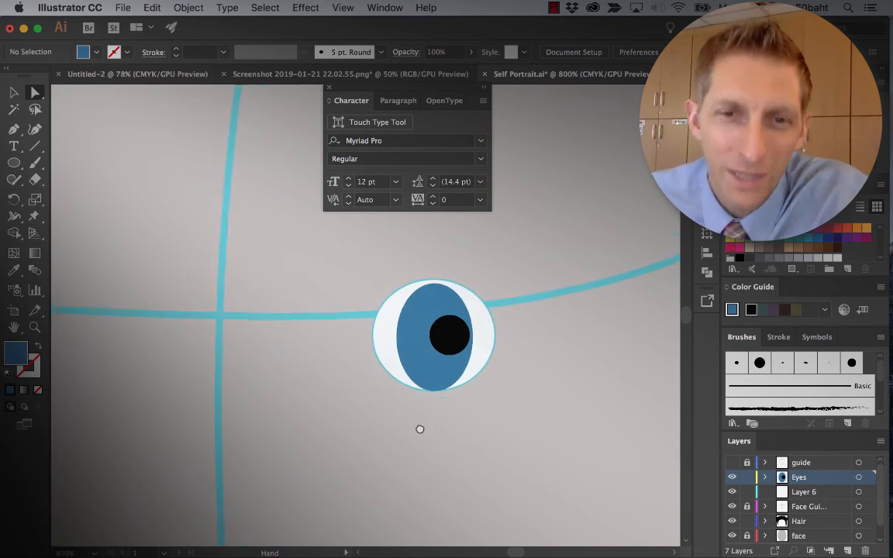
click(323, 358)
click(315, 358)
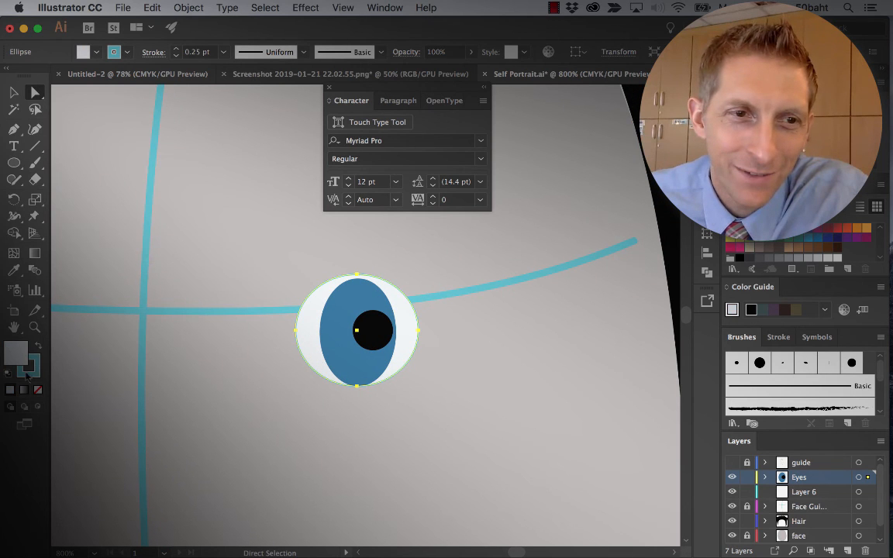
double_click(34, 365)
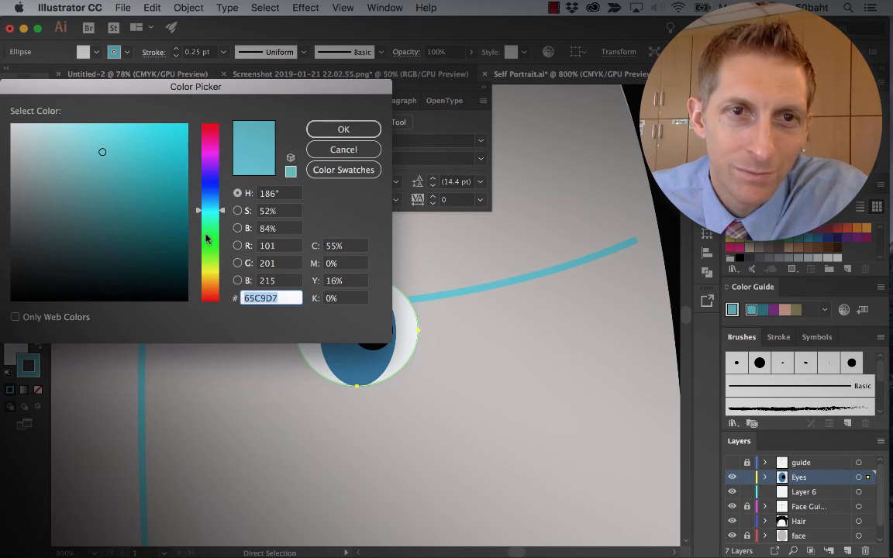
click(337, 149)
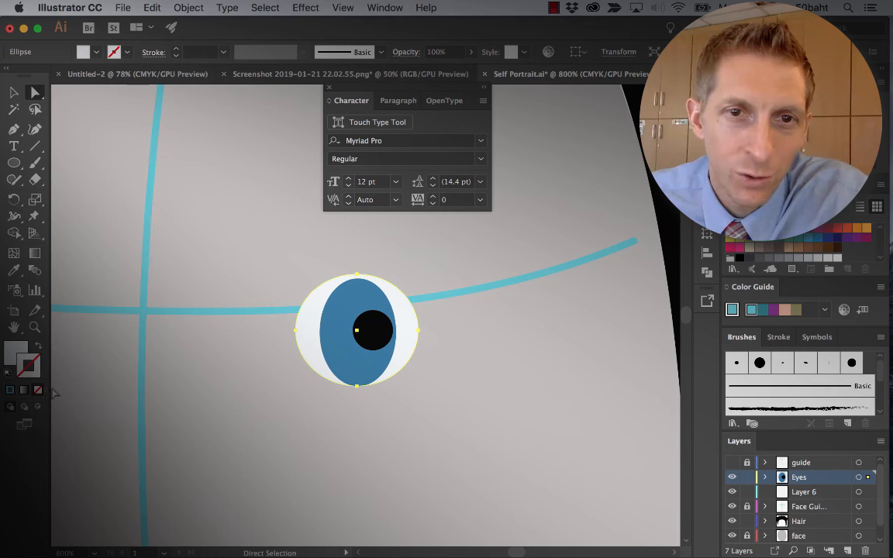
- Move the blue iris ellipse slightly upward within the eyeball
click(345, 364)
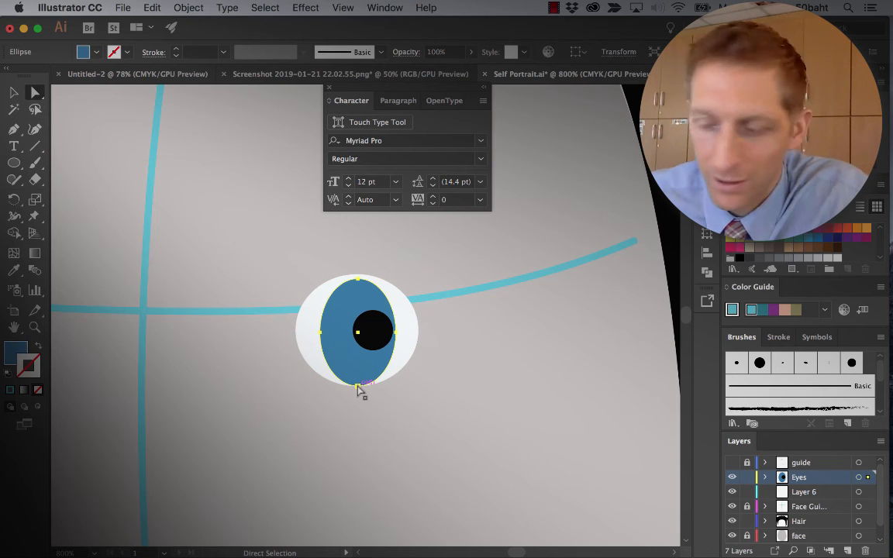
key(v)
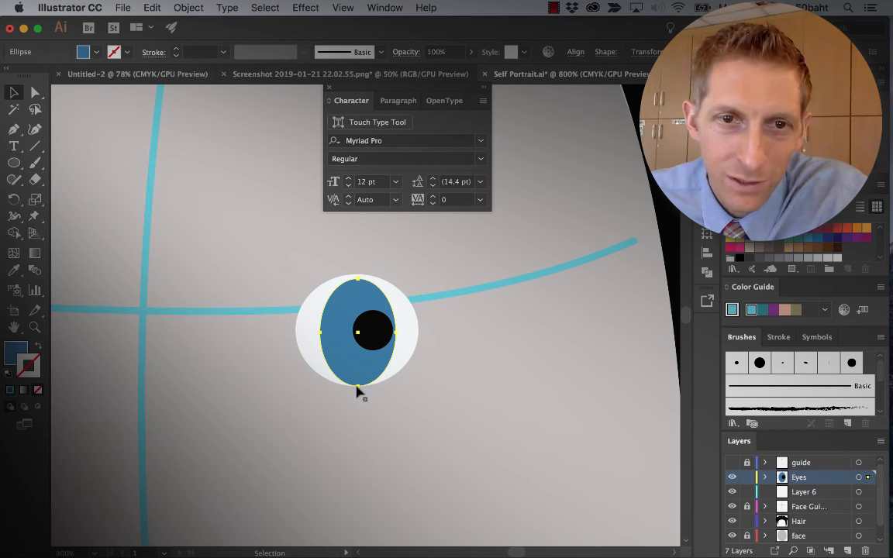
drag(357, 386, 356, 378)
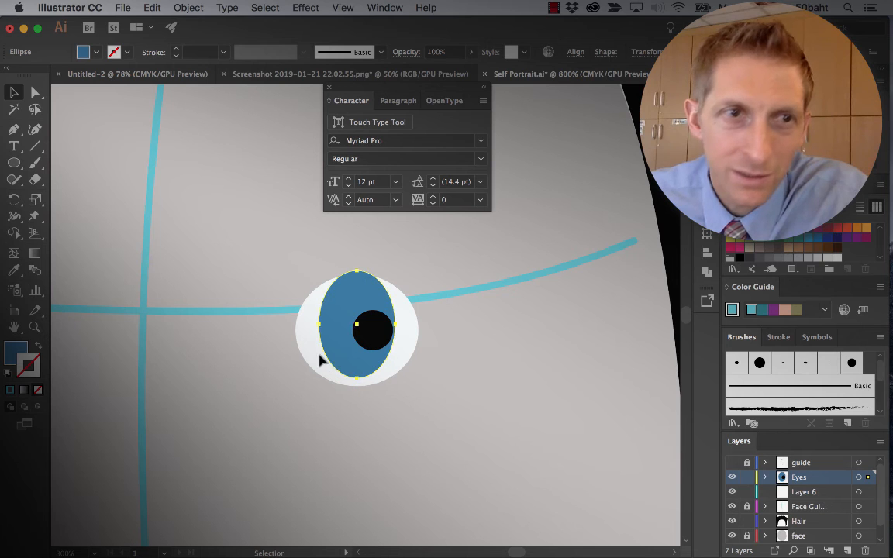
- Scale the iris vertically about its center into a round circle inside the eyeball and deselect it
double_click(35, 200)
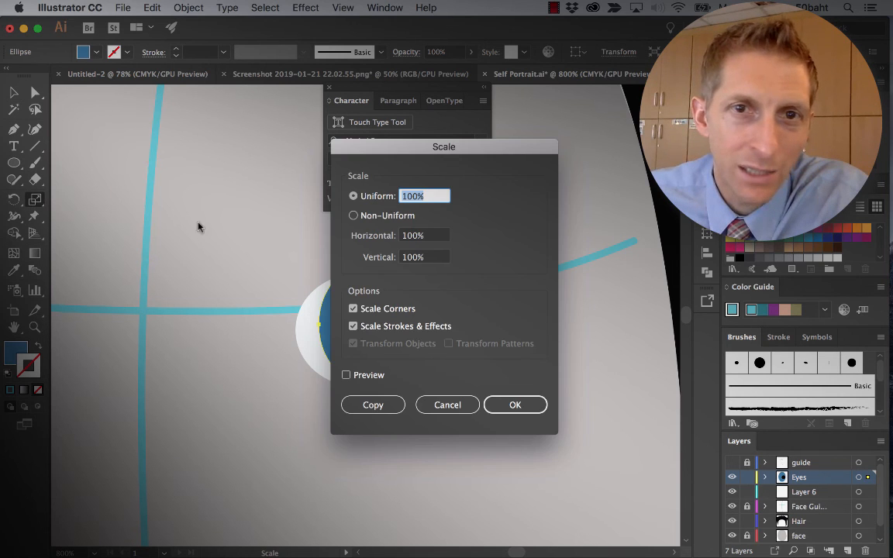
click(491, 410)
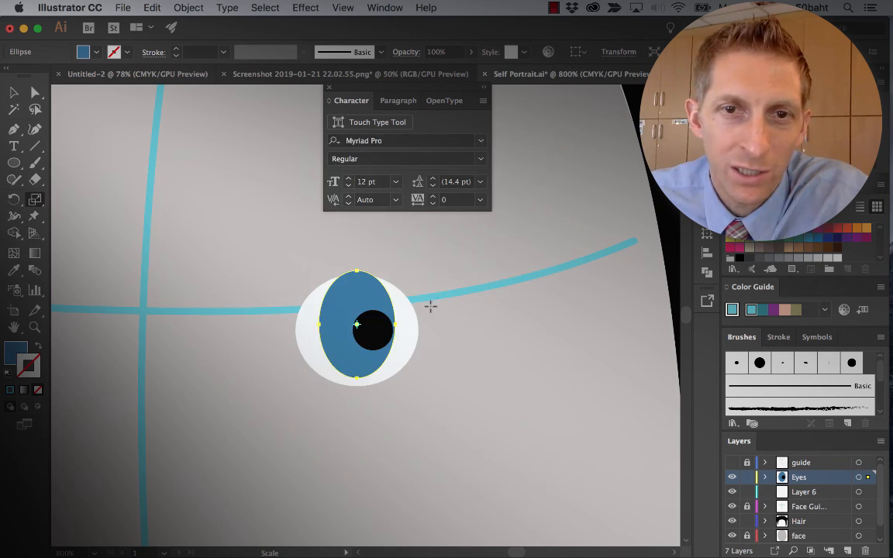
drag(357, 270, 355, 299)
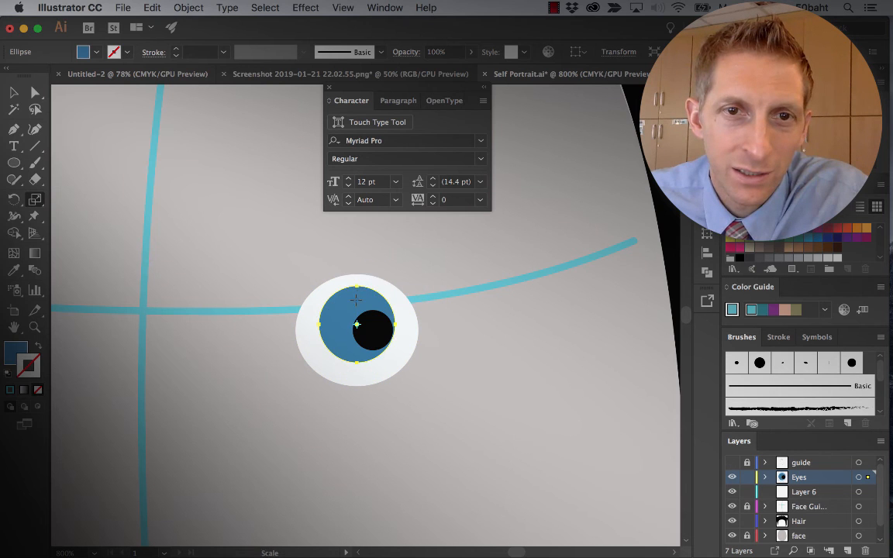
key(v)
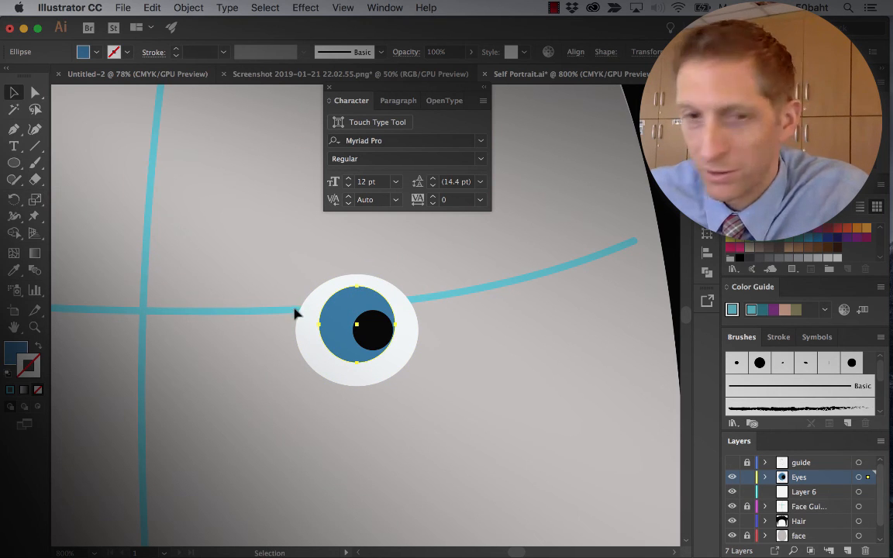
click(326, 425)
- Set the Paintbrush to the rough charcoal-style art brush, keeping the area above the eye in view
scroll(305, 315, up, 3)
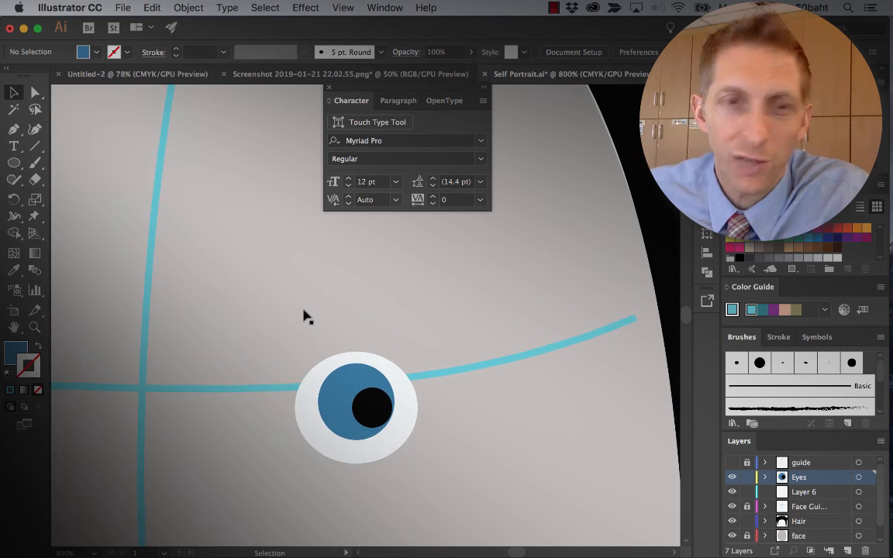
key(b)
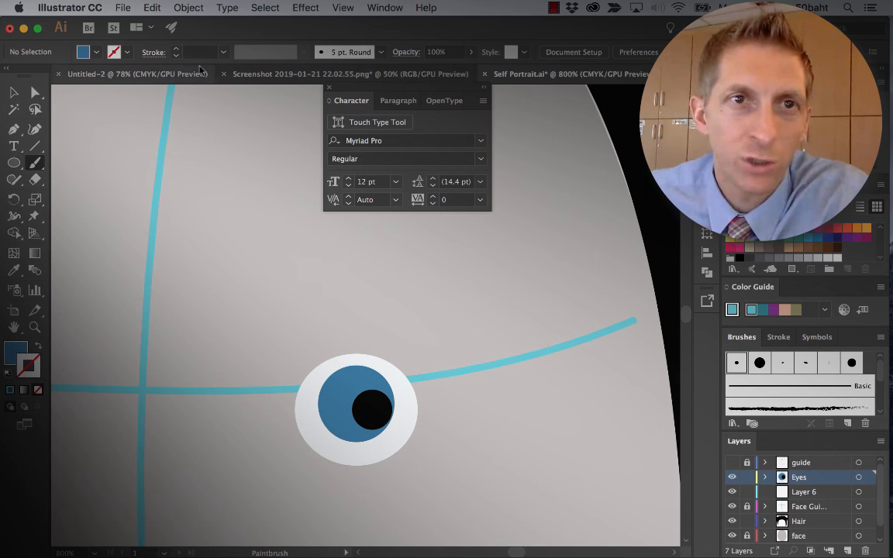
click(348, 55)
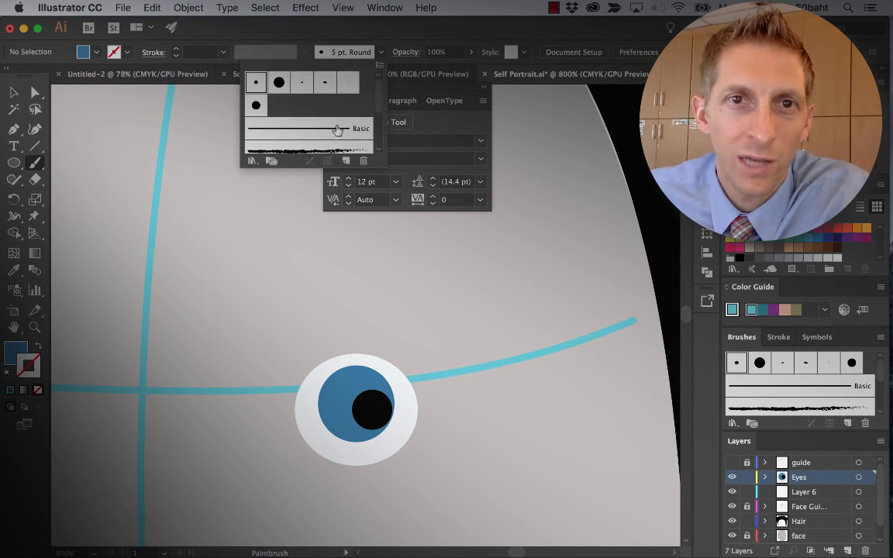
scroll(337, 129, down, 2)
click(311, 125)
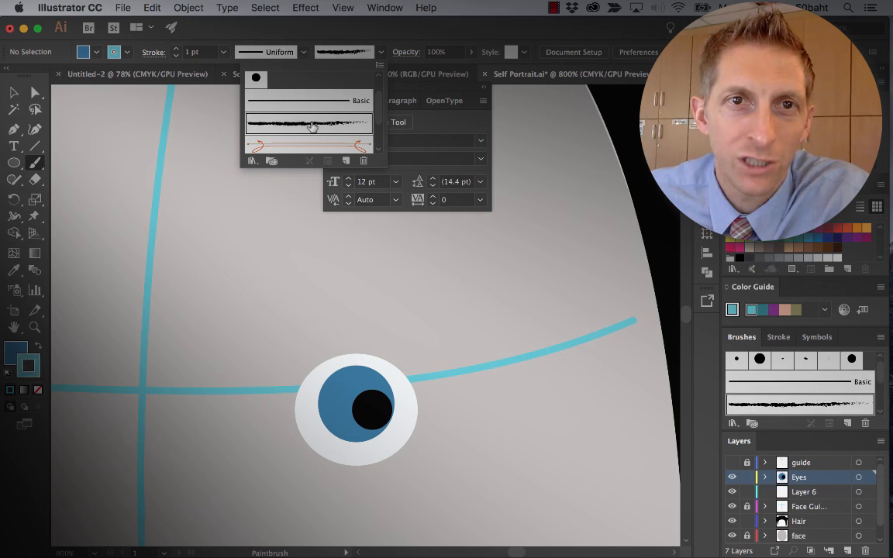
click(211, 239)
- Paint a trial scribble above the eye and undo it
drag(306, 332, 291, 320)
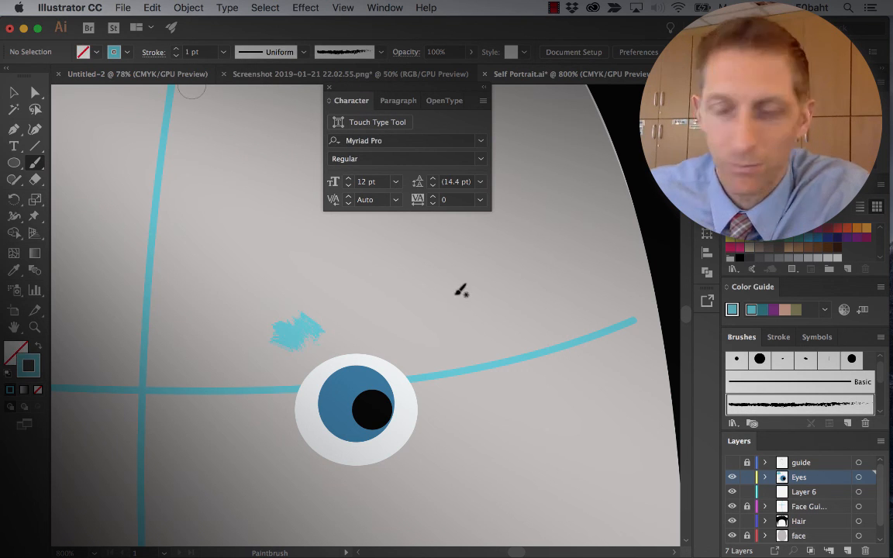
key(super+z)
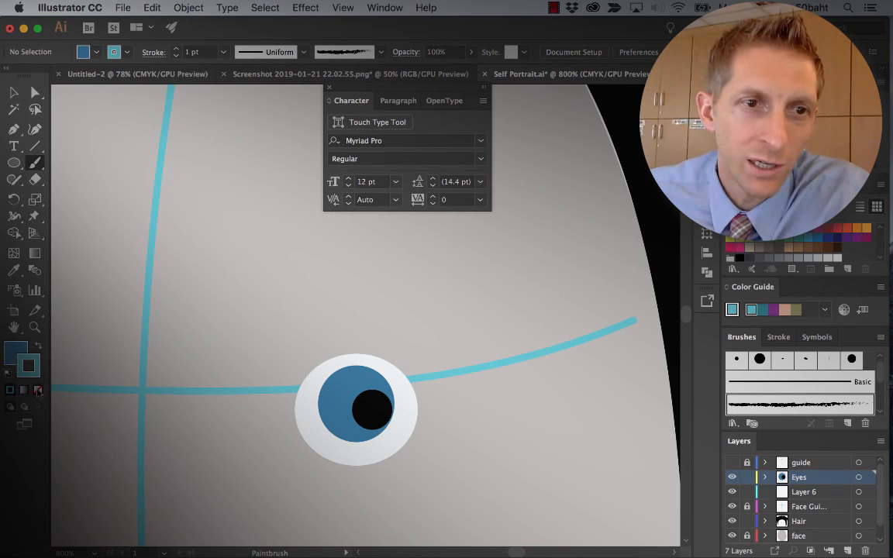
- Set the Paintbrush to no fill and a near-black 0A0C0C stroke with a 0.25 pt weight
key(/)
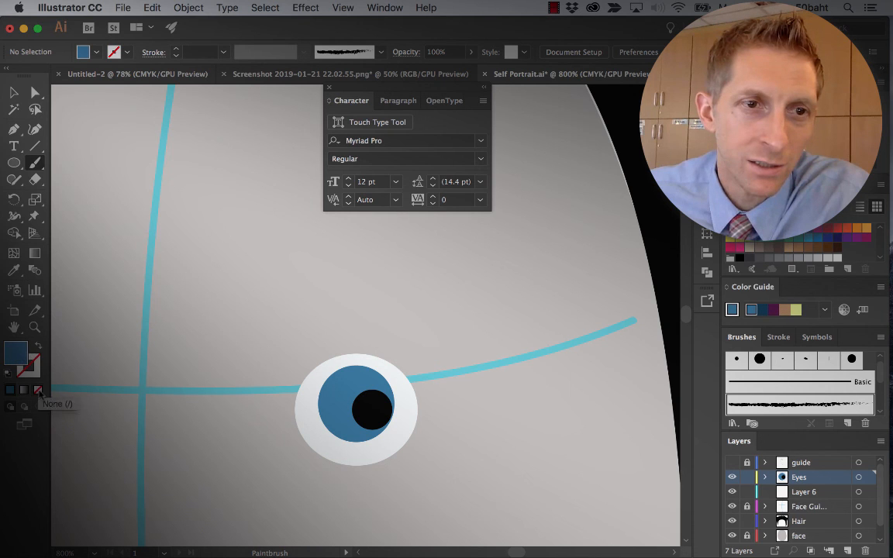
key(/)
double_click(18, 353)
click(36, 292)
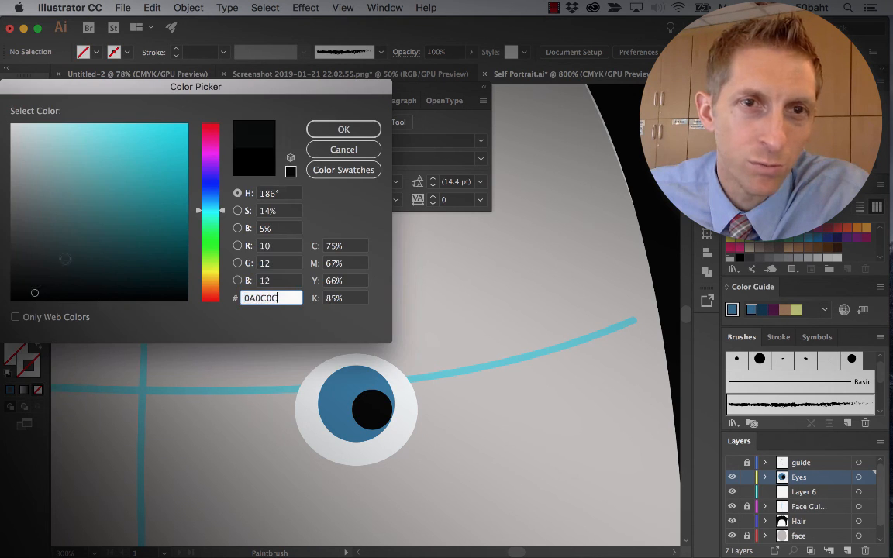
click(342, 131)
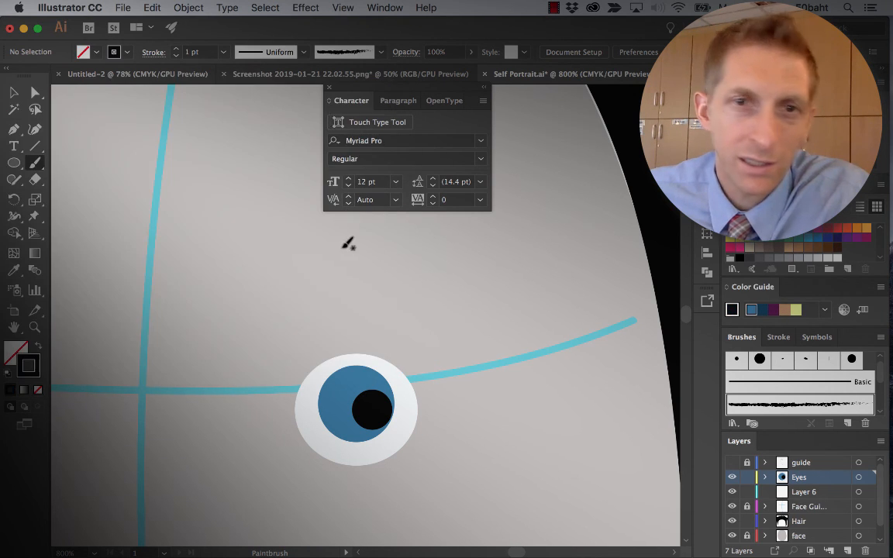
click(223, 52)
click(221, 66)
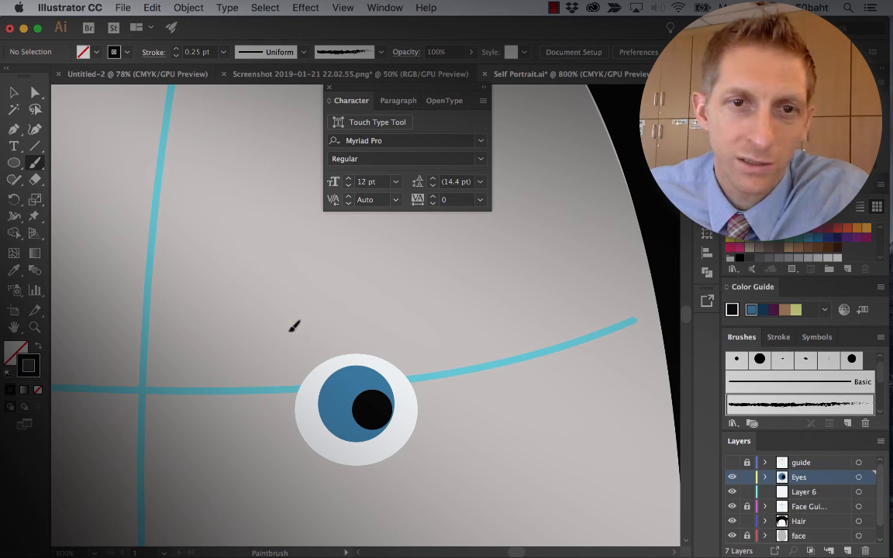
- Paint an eyebrow above the eye with a jagged stroke and a flatter overlapping one, undoing the unwanted second attempt
drag(414, 312, 446, 314)
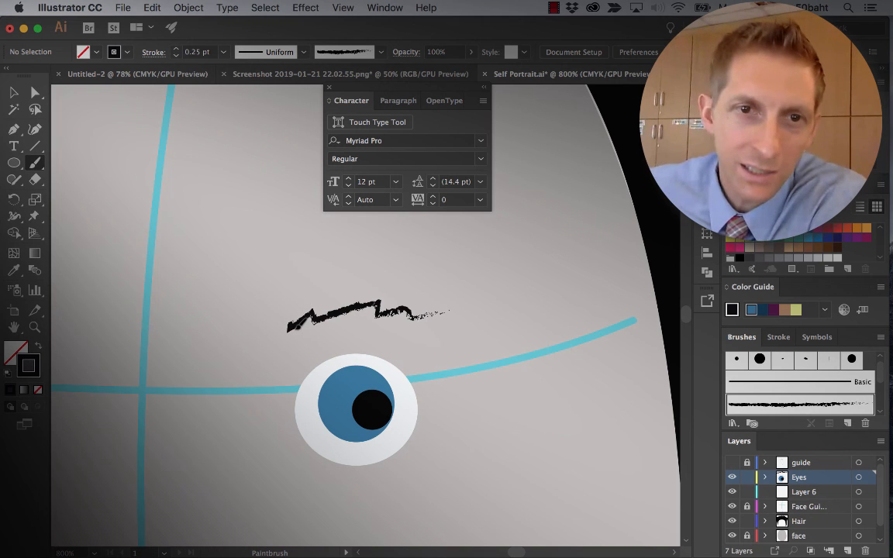
drag(398, 319, 451, 320)
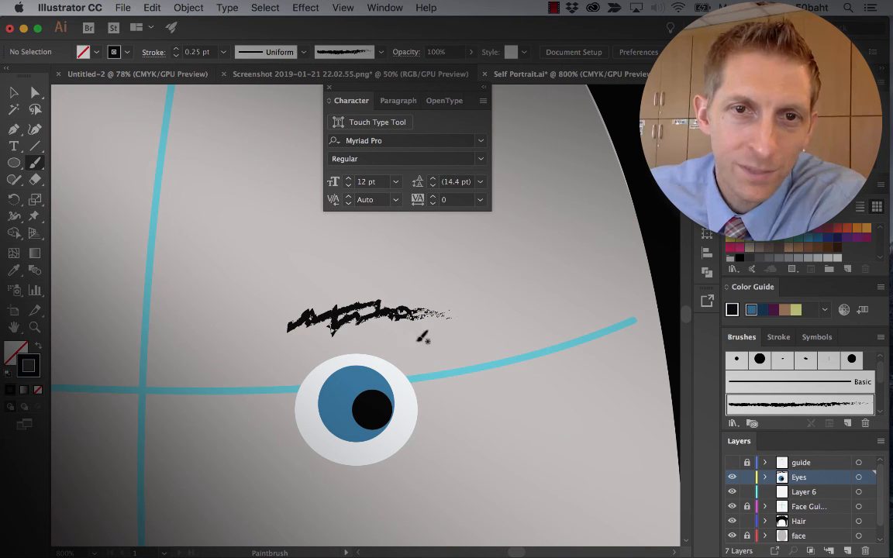
key(super+z)
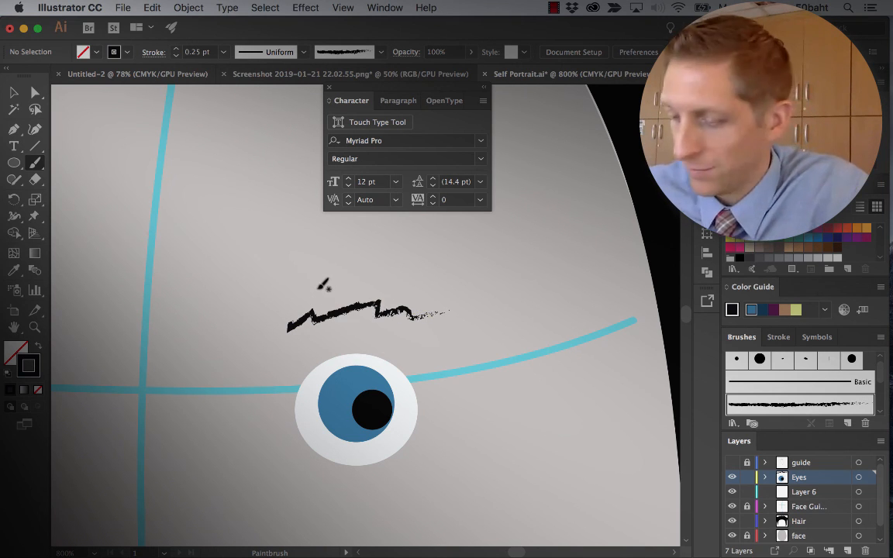
drag(283, 318, 431, 314)
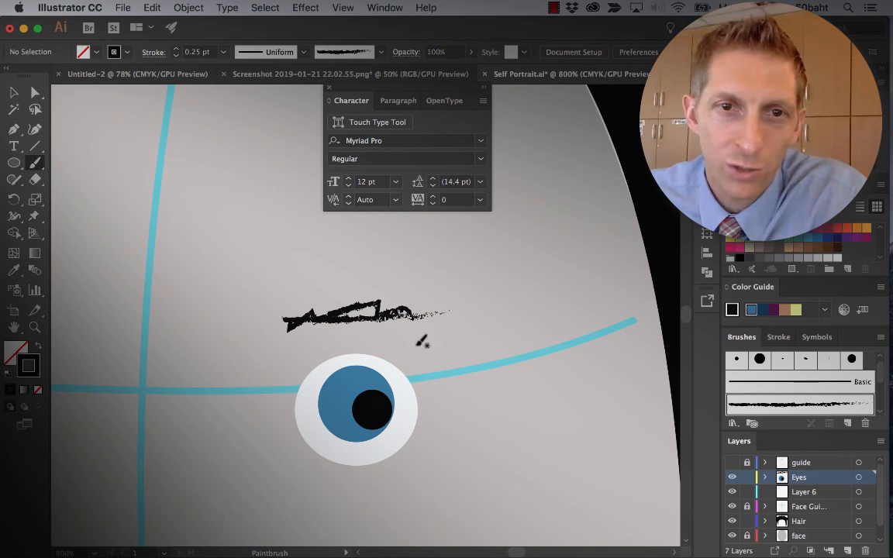